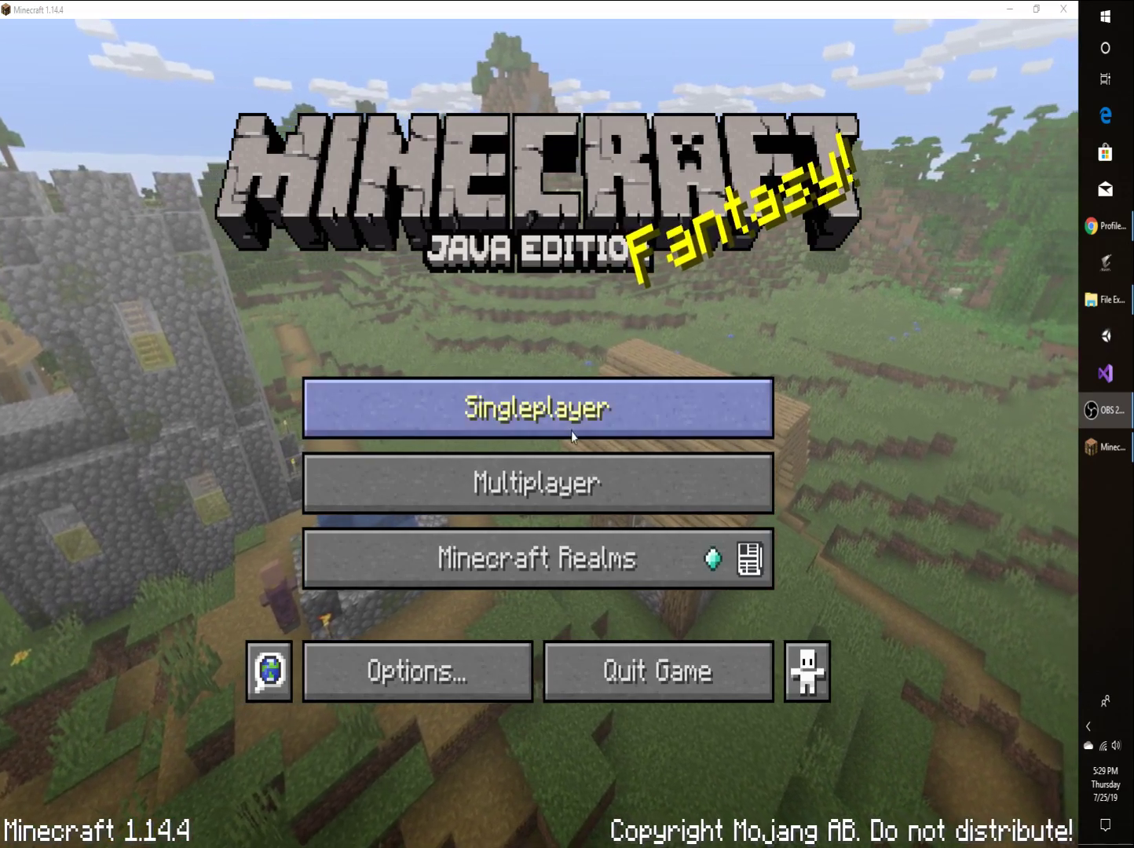
Step: Delete the Creative Mode world named New World (2) from the single-player world list
{"action": "left_click", "coordinate": [591, 415]}
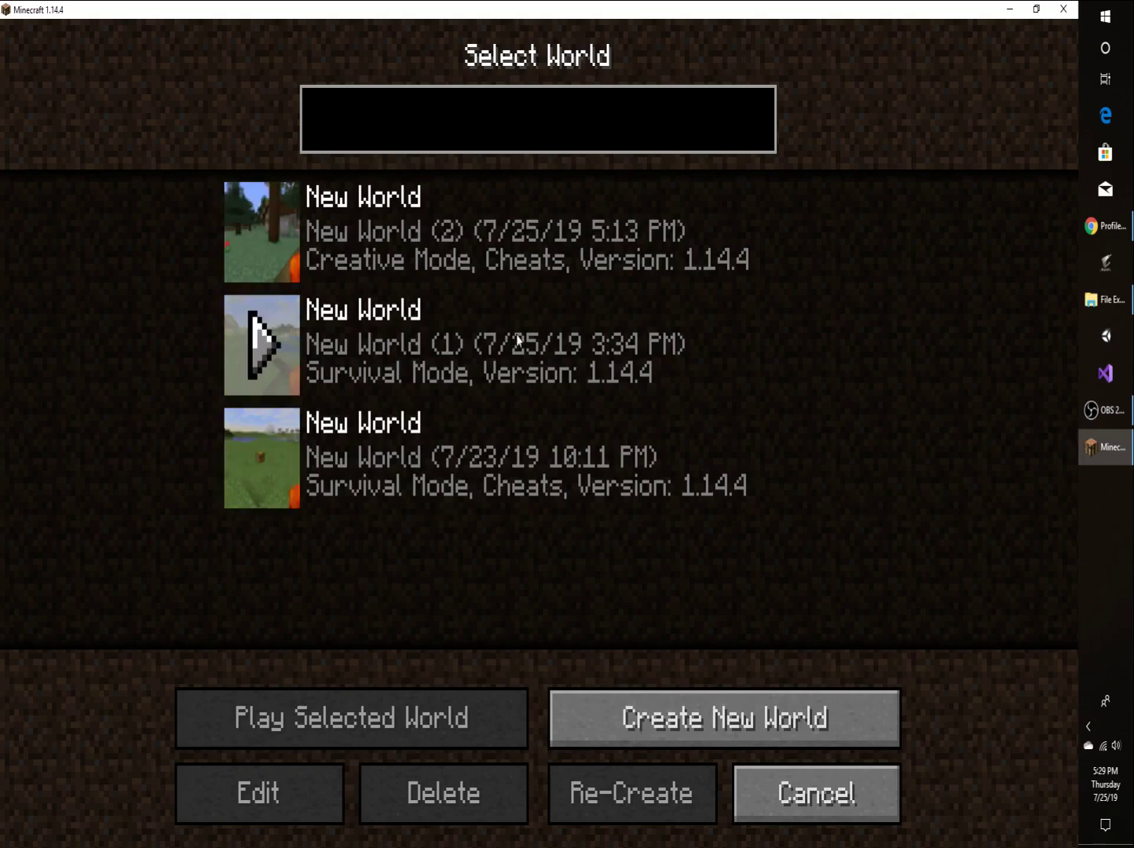
{"action": "left_click", "coordinate": [460, 256]}
{"action": "left_click", "coordinate": [443, 792]}
{"action": "left_click", "coordinate": [471, 506]}
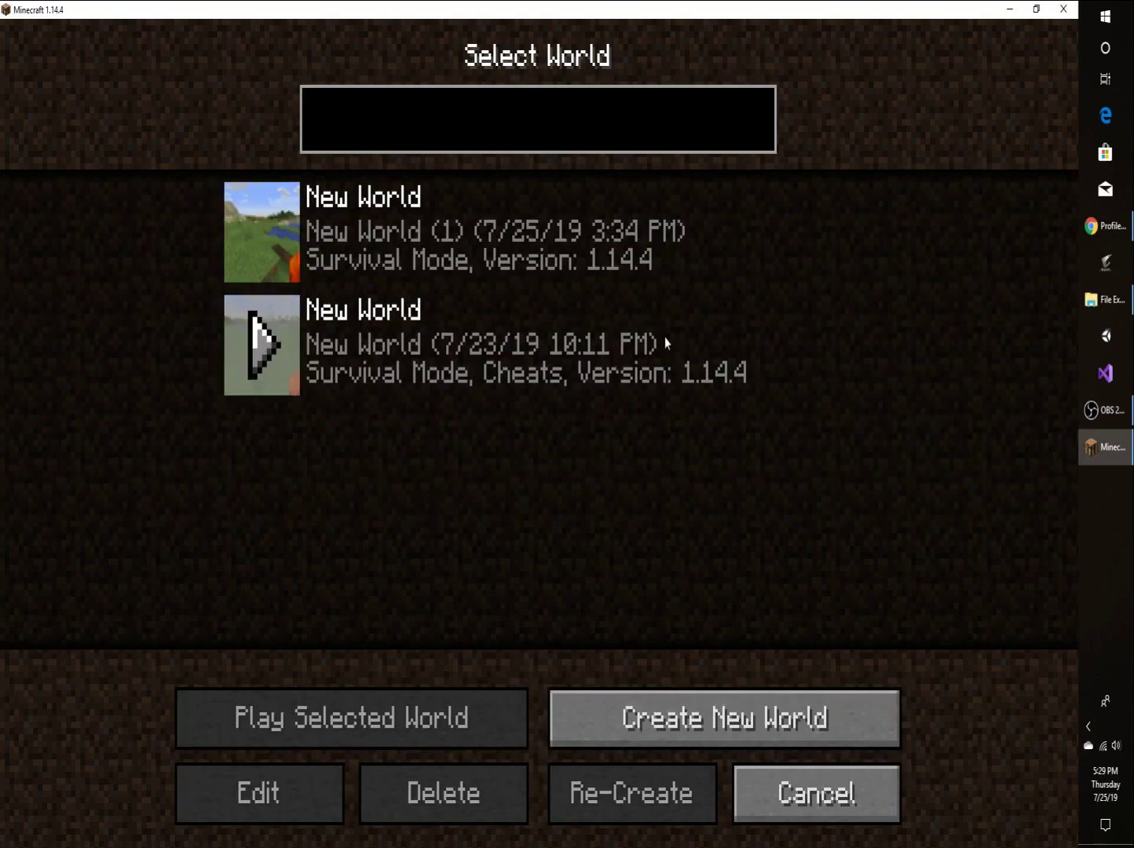
Step: Begin setting up a new single-player world with its game mode set to Creative
{"action": "left_click", "coordinate": [760, 721]}
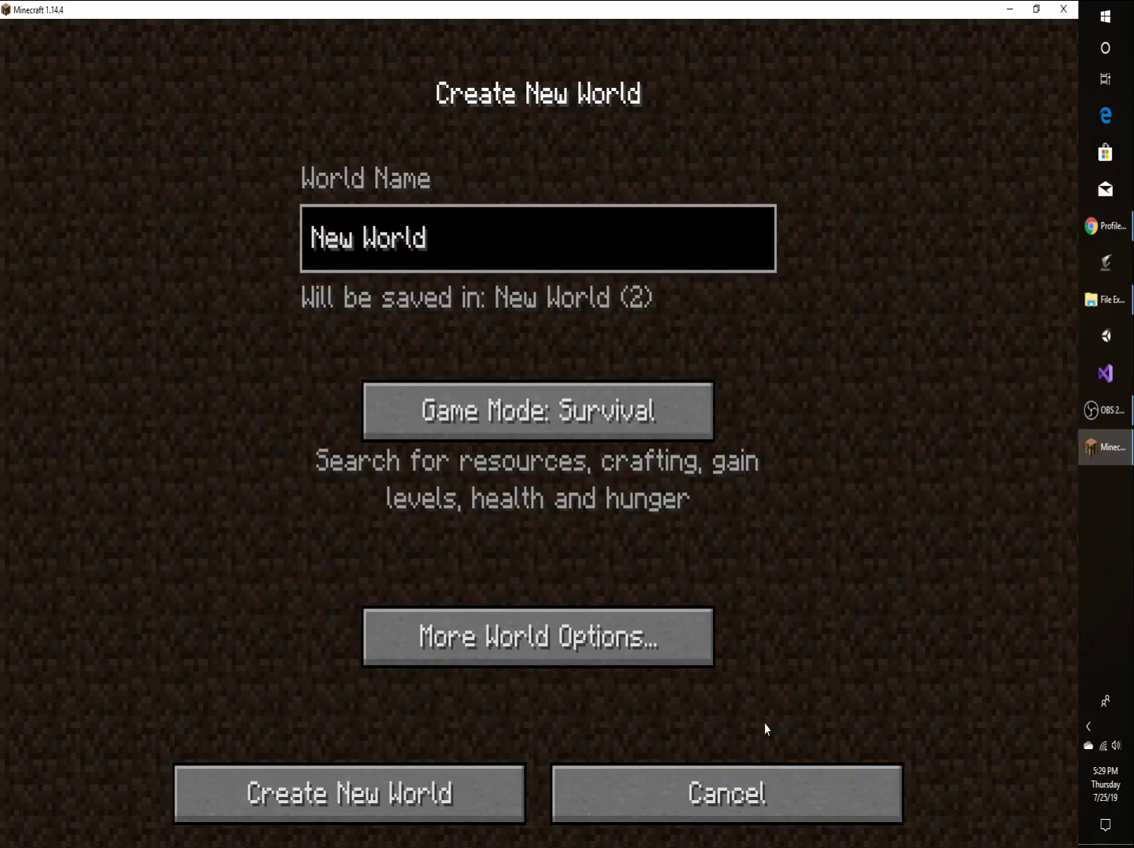
{"action": "left_click", "coordinate": [532, 420]}
{"action": "left_click", "coordinate": [532, 420]}
Step: Name the world "How to Change your Skin" and create it
{"action": "left_click", "coordinate": [486, 252]}
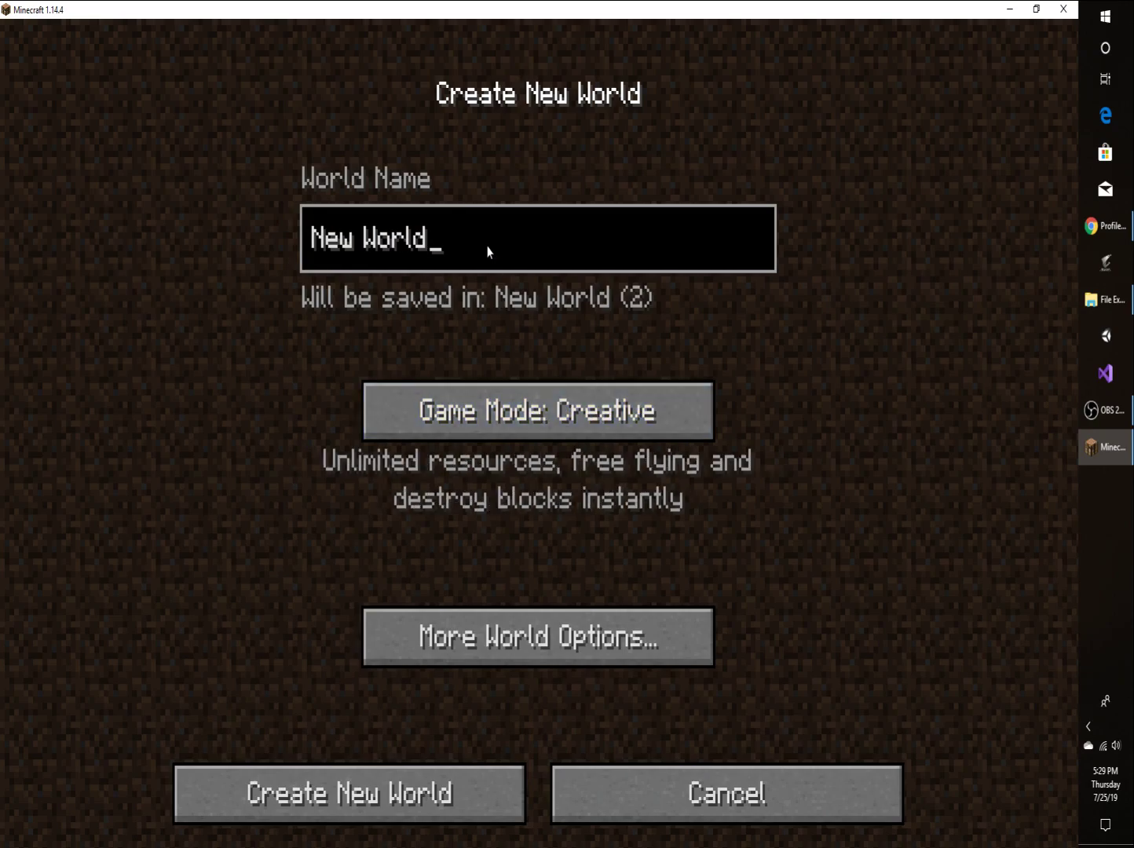
{"action": "key", "text": "BackSpace"}
{"action": "key", "text": "BackSpace"}
{"action": "key", "text": "BackSpace"}
{"action": "key", "text": "BackSpace"}
{"action": "key", "text": "BackSpace"}
{"action": "key", "text": "BackSpace"}
{"action": "key", "text": "BackSpace"}
{"action": "key", "text": "BackSpace"}
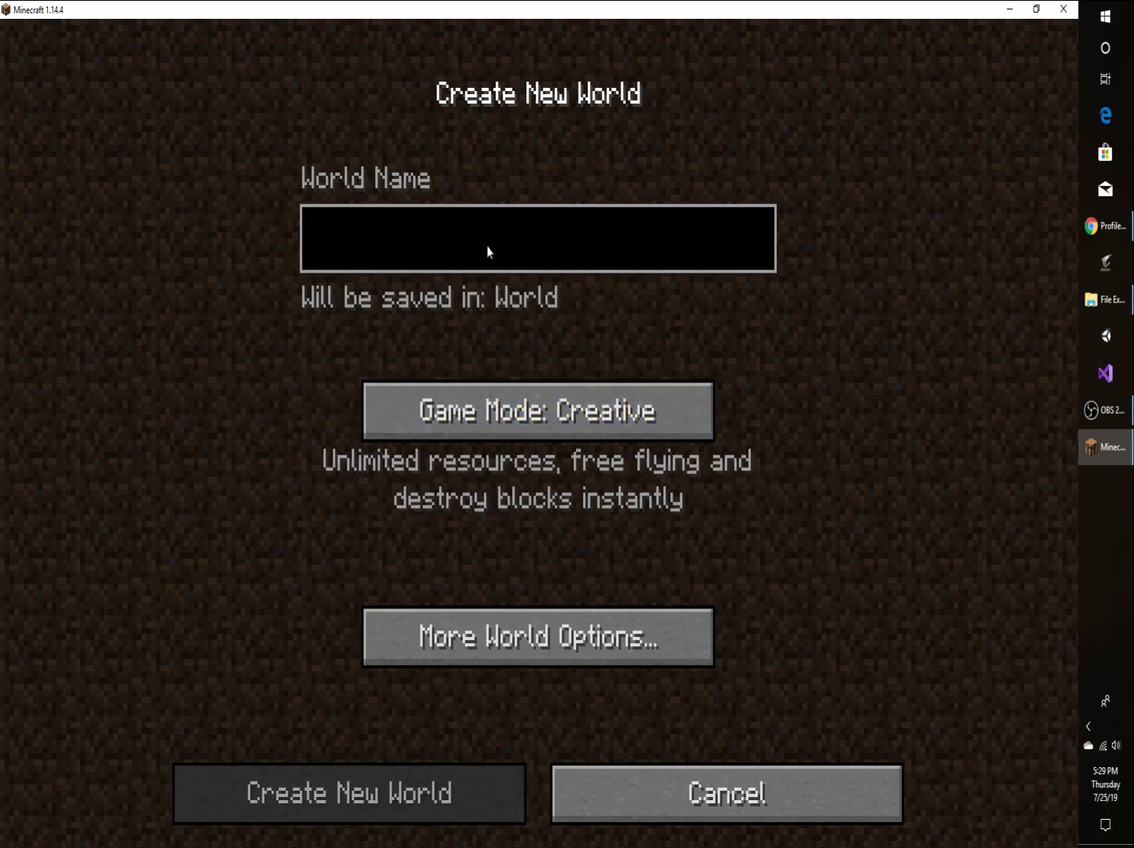
{"action": "type", "text": "How to Change your Skin"}
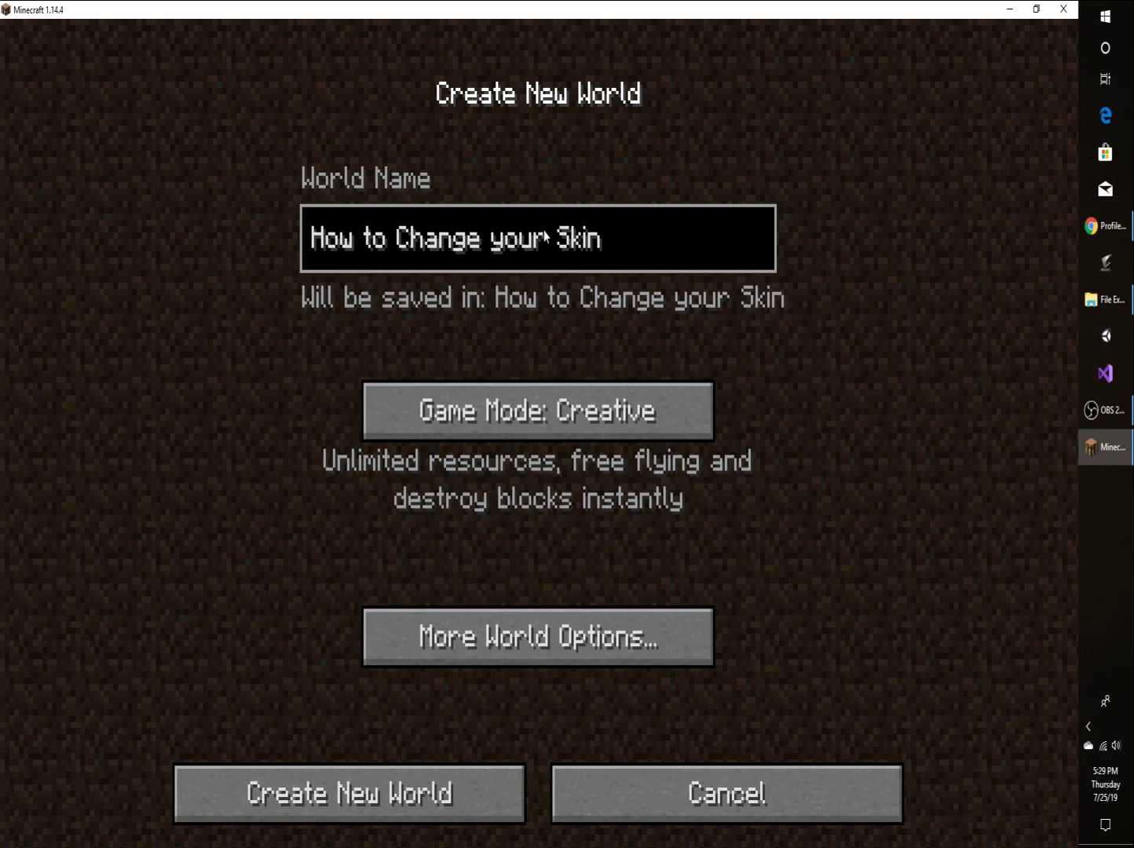
{"action": "left_click", "coordinate": [424, 778]}
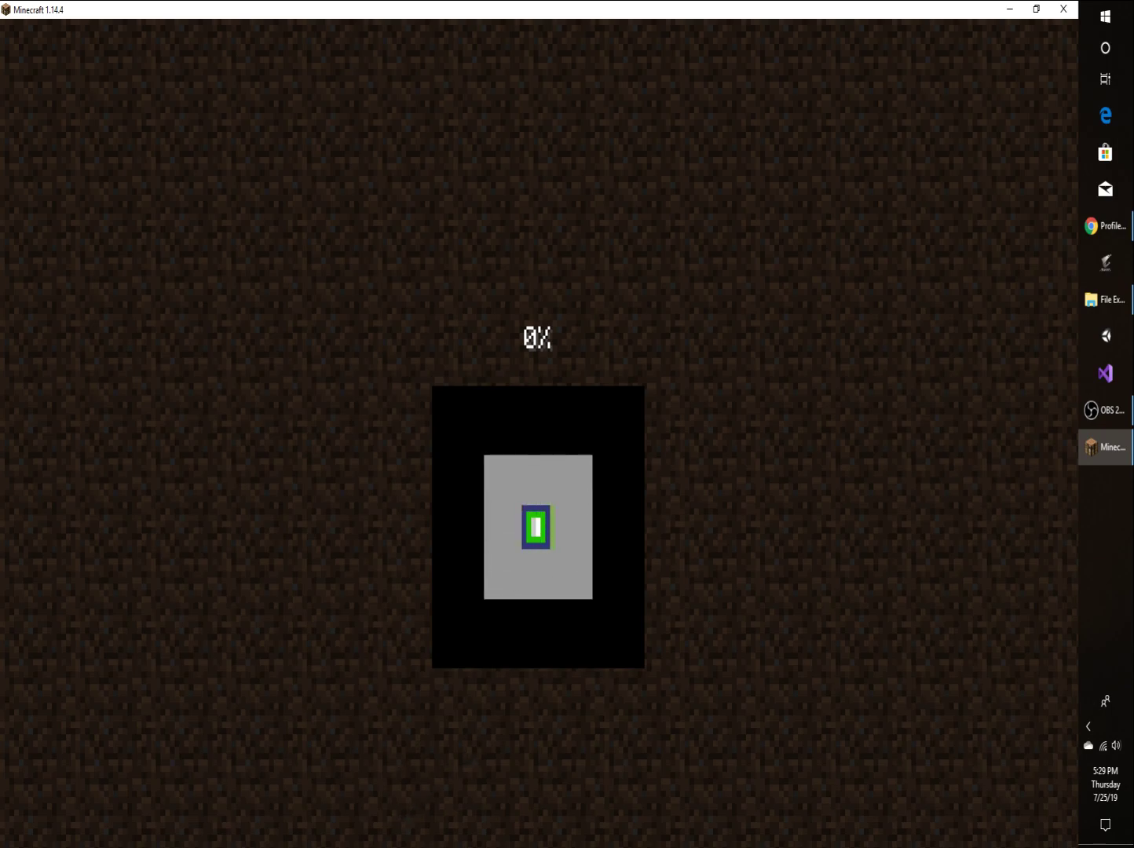
Step: Resume the game, walk across the grassland and view the character's skin in third person
{"action": "key", "text": "alt+Tab"}
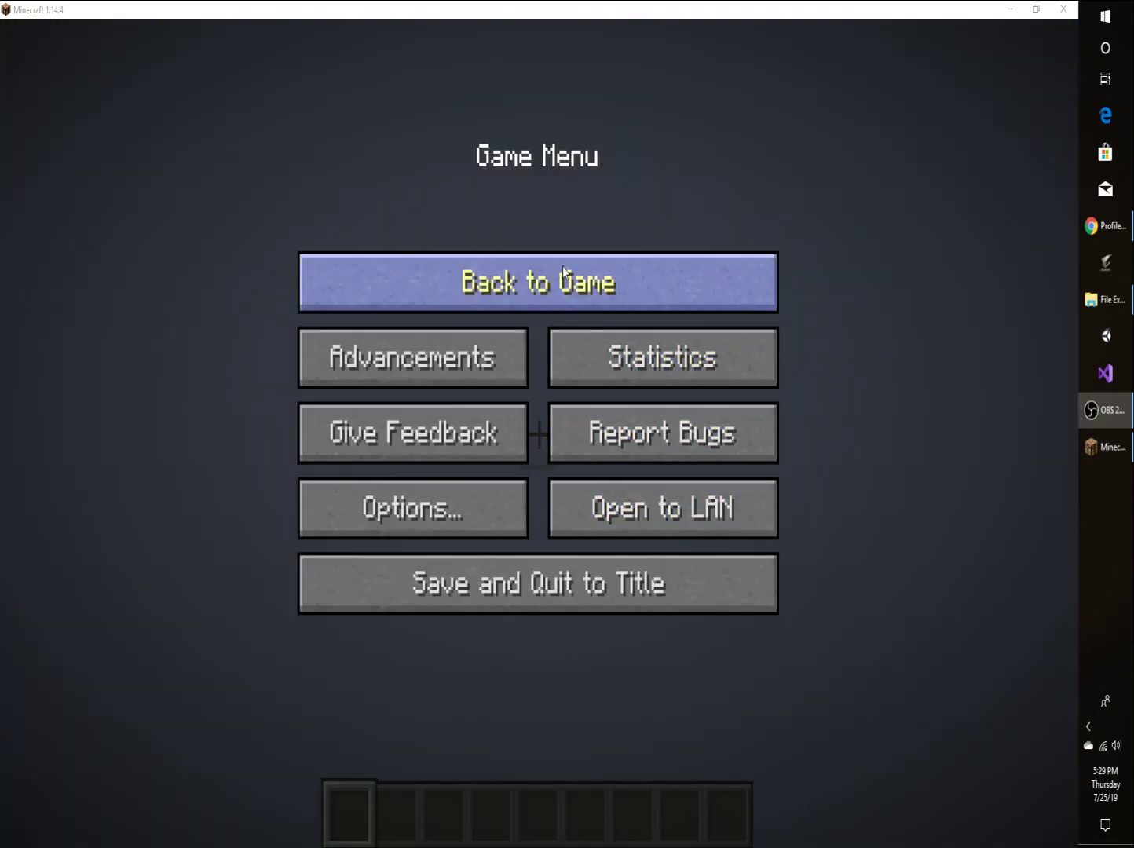
{"action": "left_click", "coordinate": [604, 283]}
{"action": "key", "text": "w"}
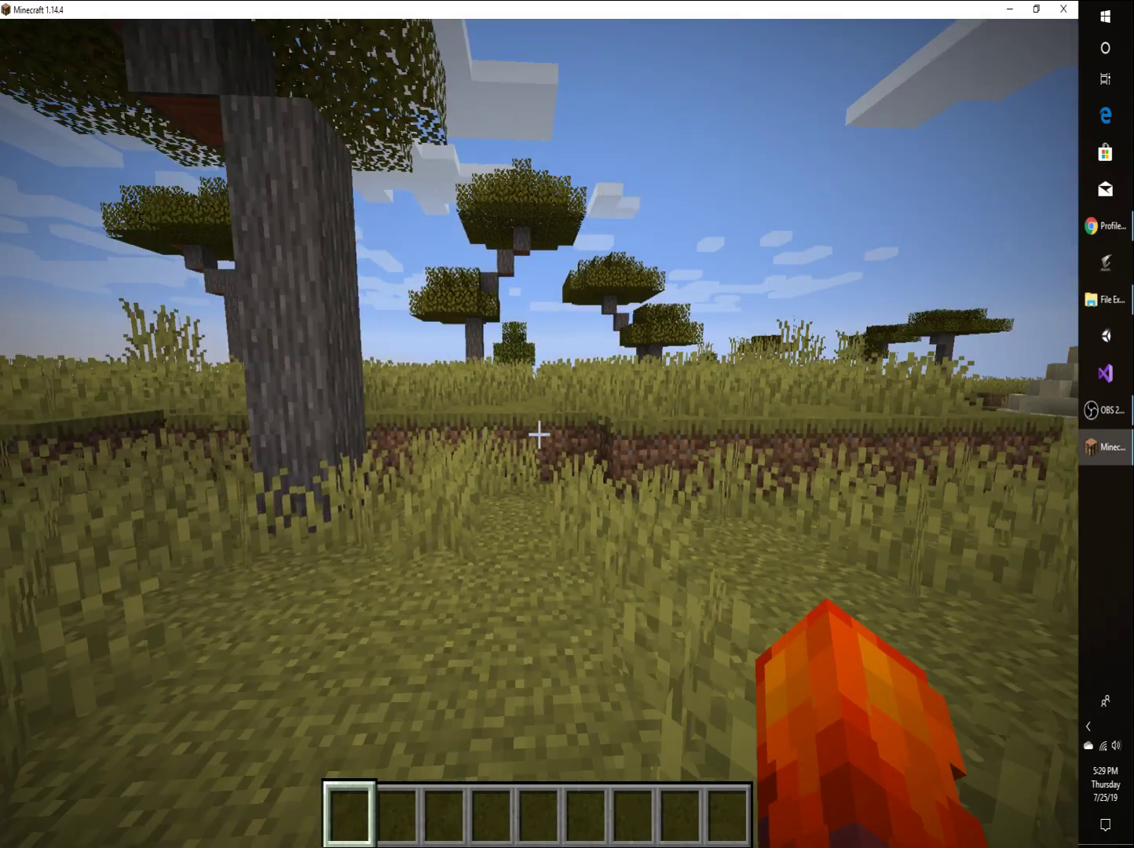
{"action": "key", "text": "w"}
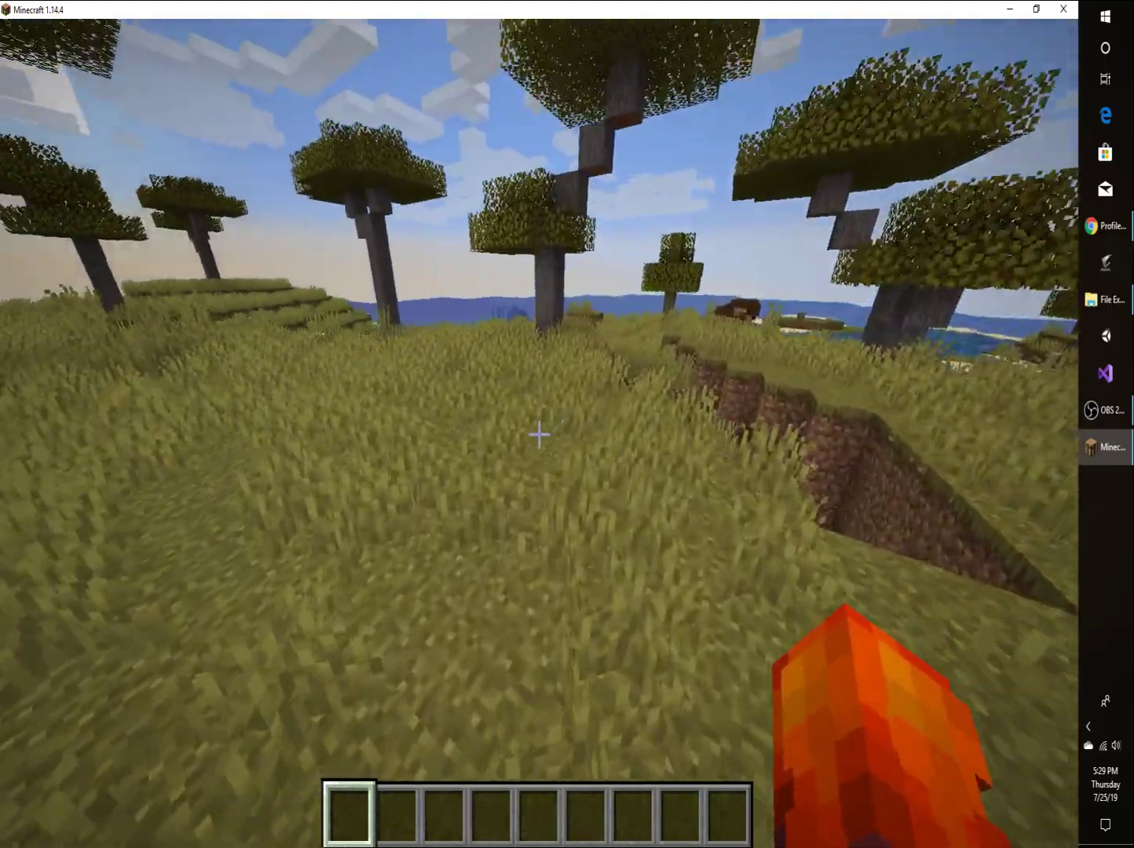
{"action": "key", "text": "w"}
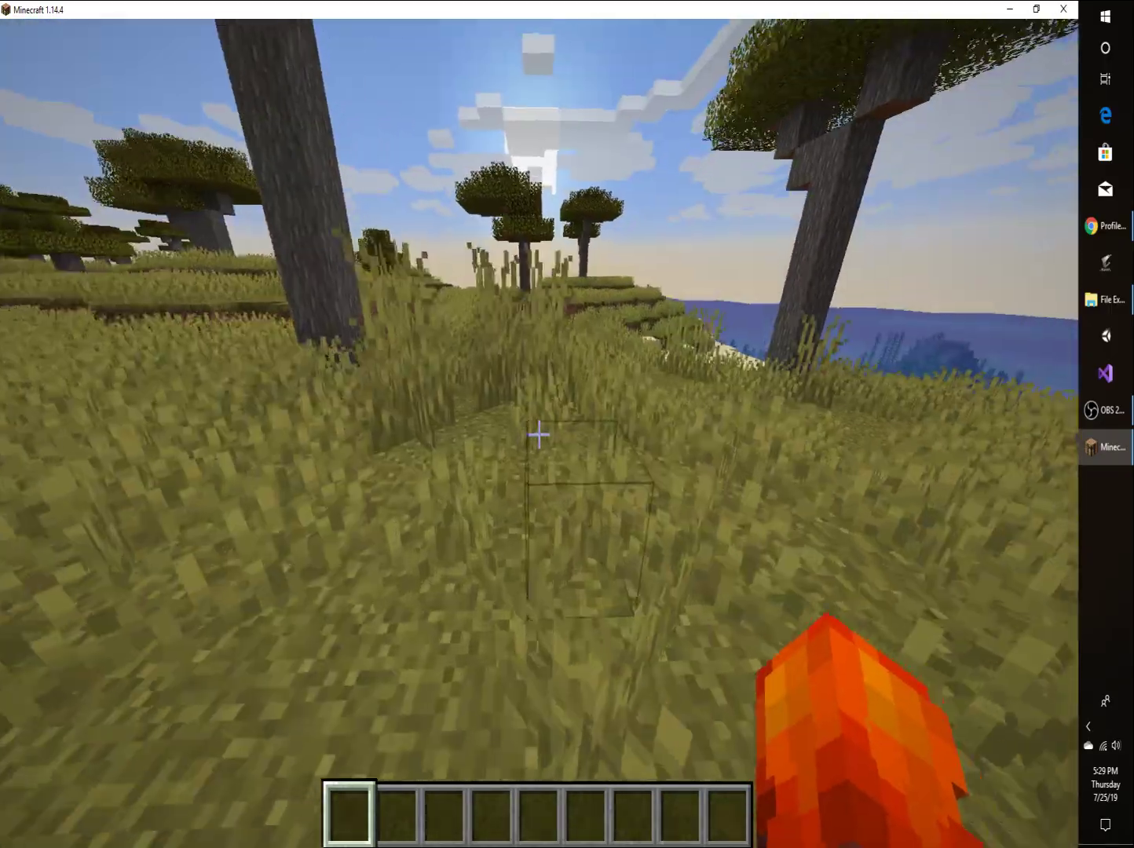
{"action": "key", "text": "F5"}
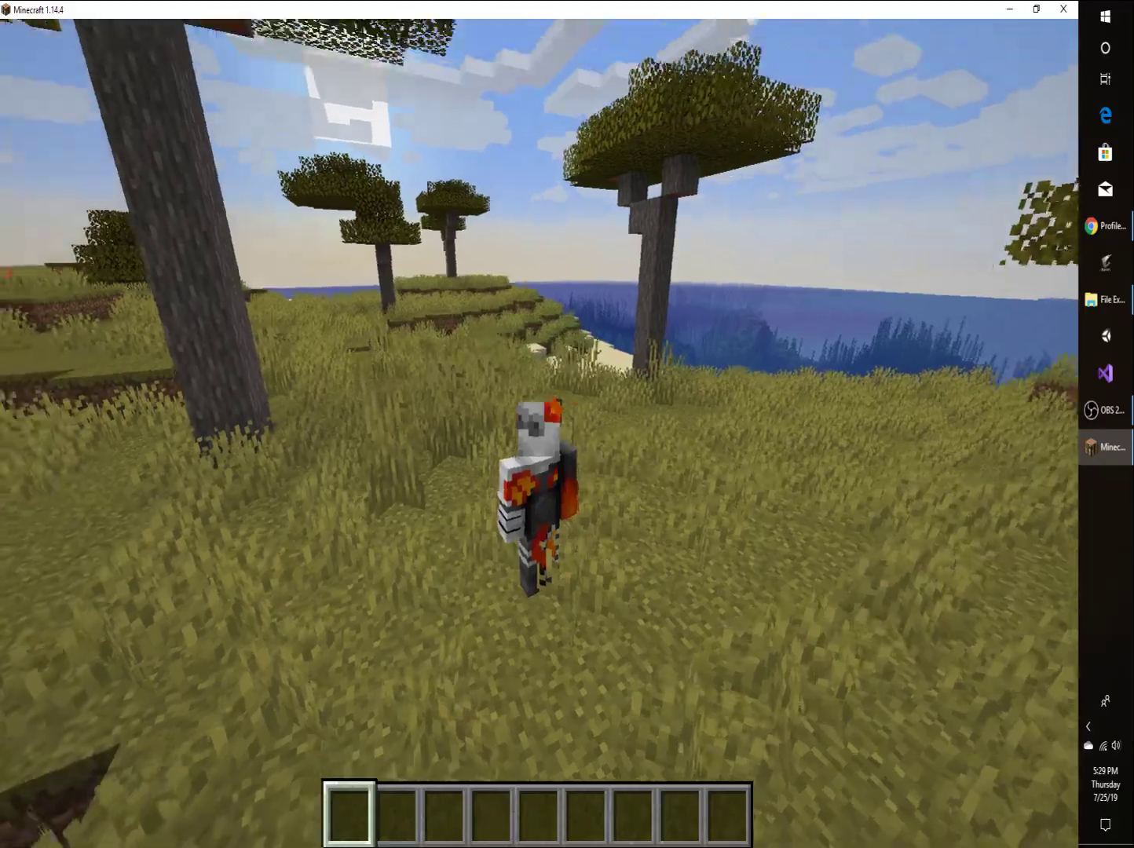
{"action": "key", "text": "w"}
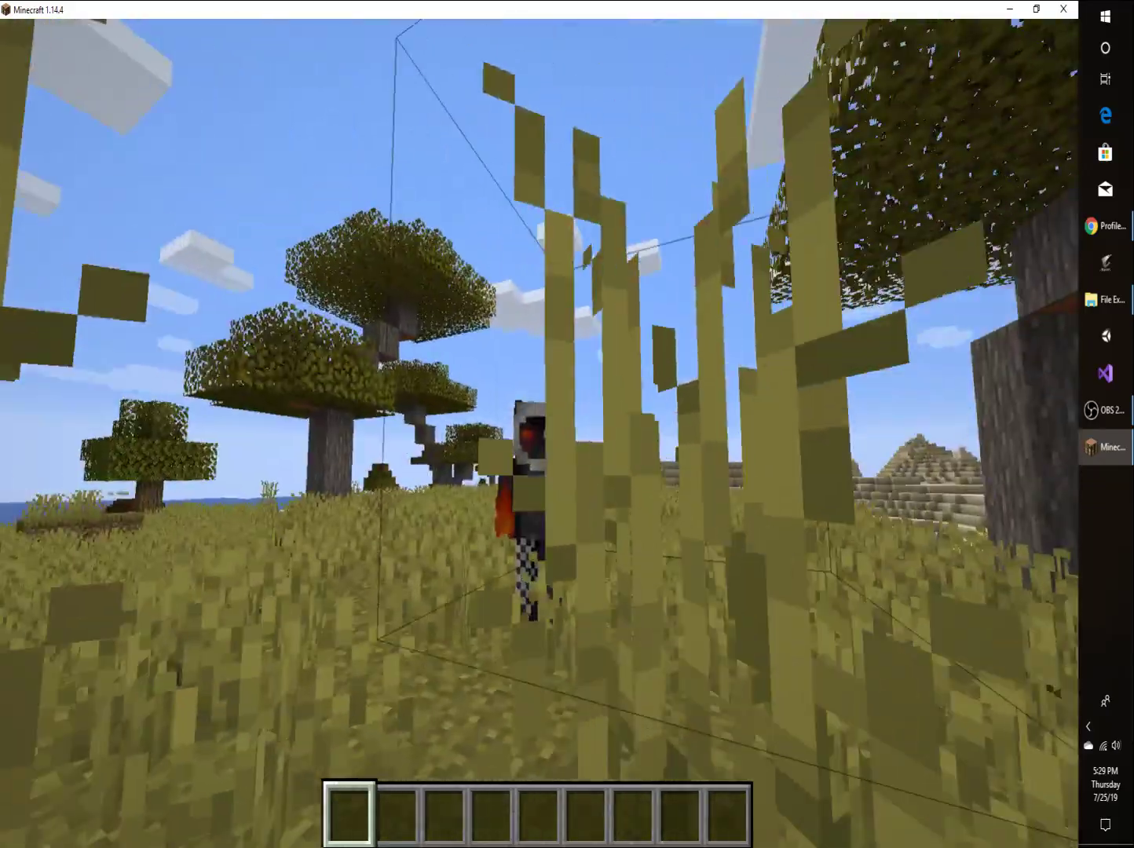
{"action": "key", "text": "e"}
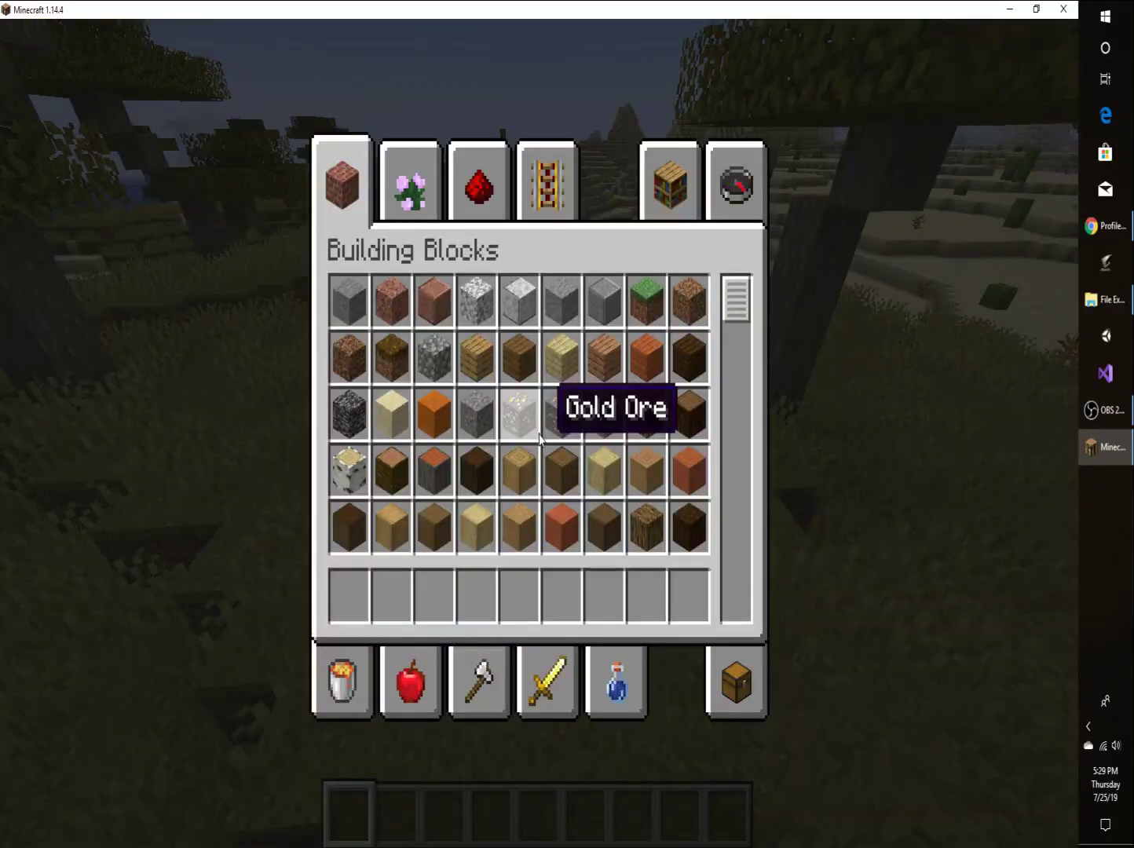
{"action": "key", "text": "e"}
{"action": "key", "text": "w"}
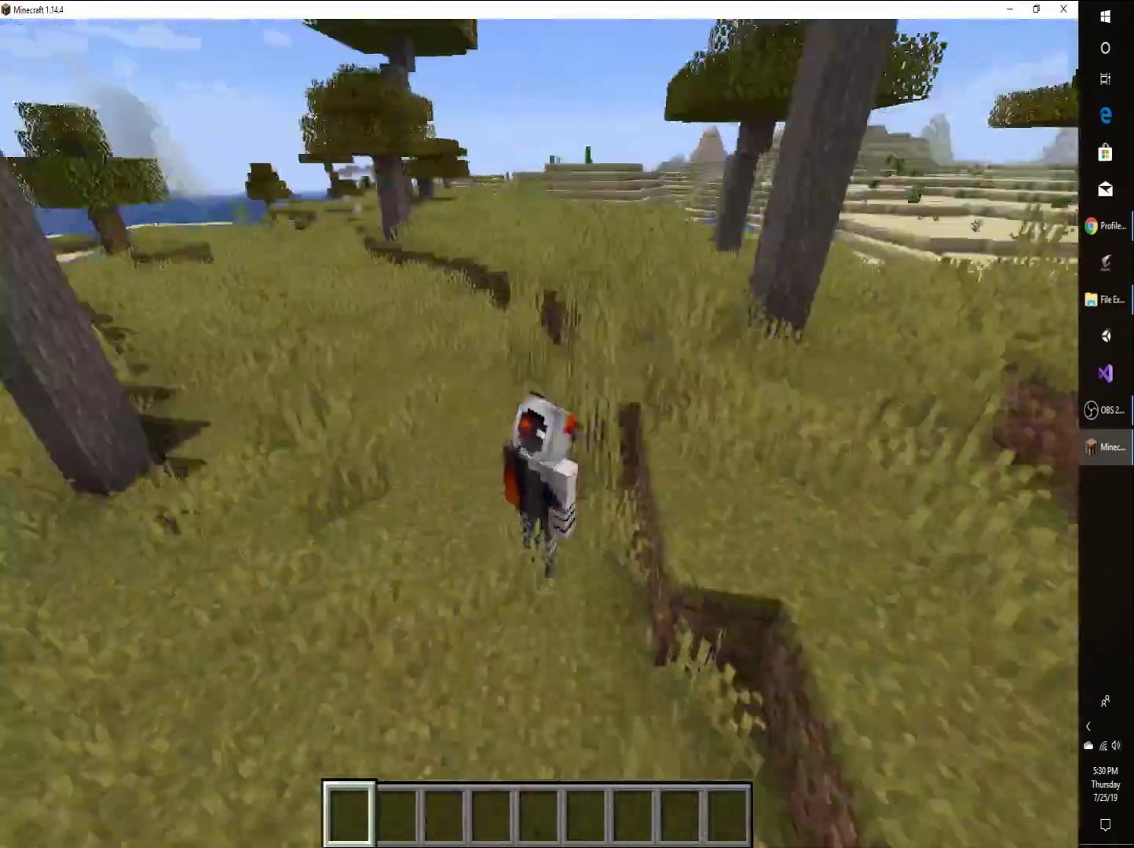
Step: Cycle through the camera perspectives to examine the character's current skin, finishing in first-person view
{"action": "key", "text": "F5"}
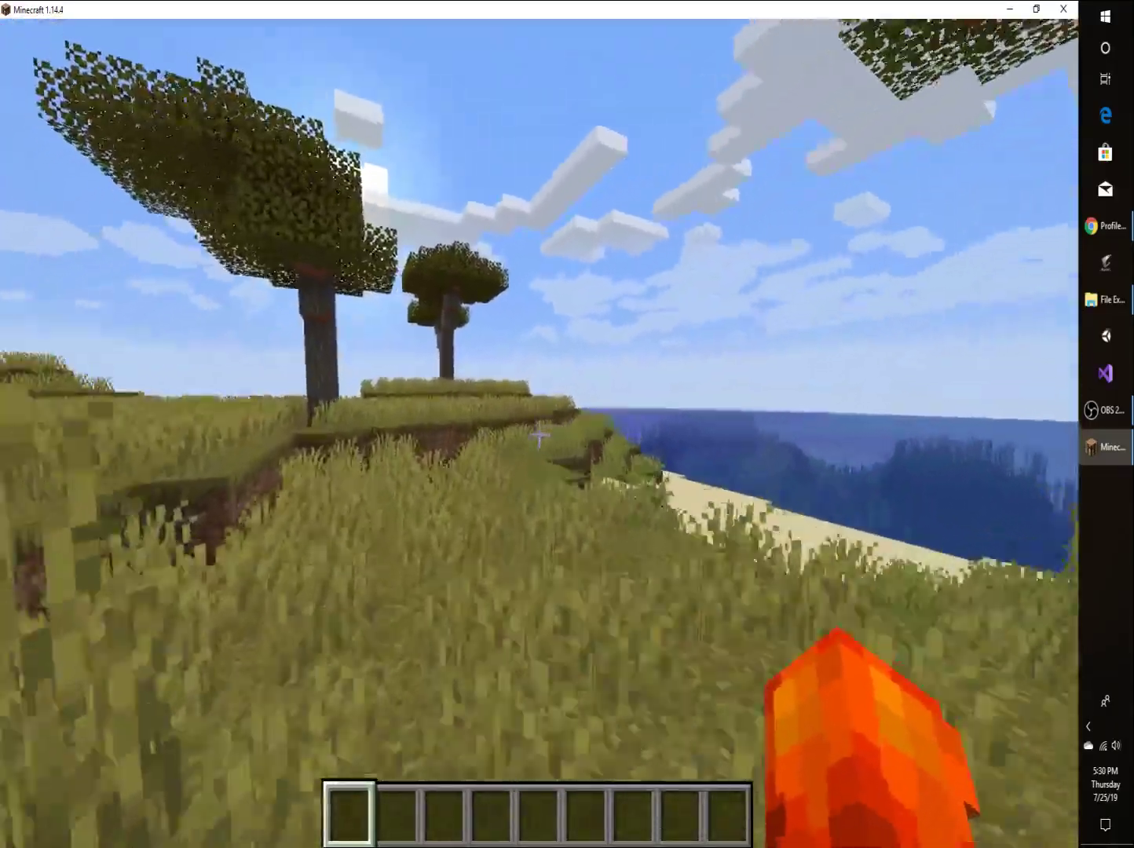
{"action": "key", "text": "F5"}
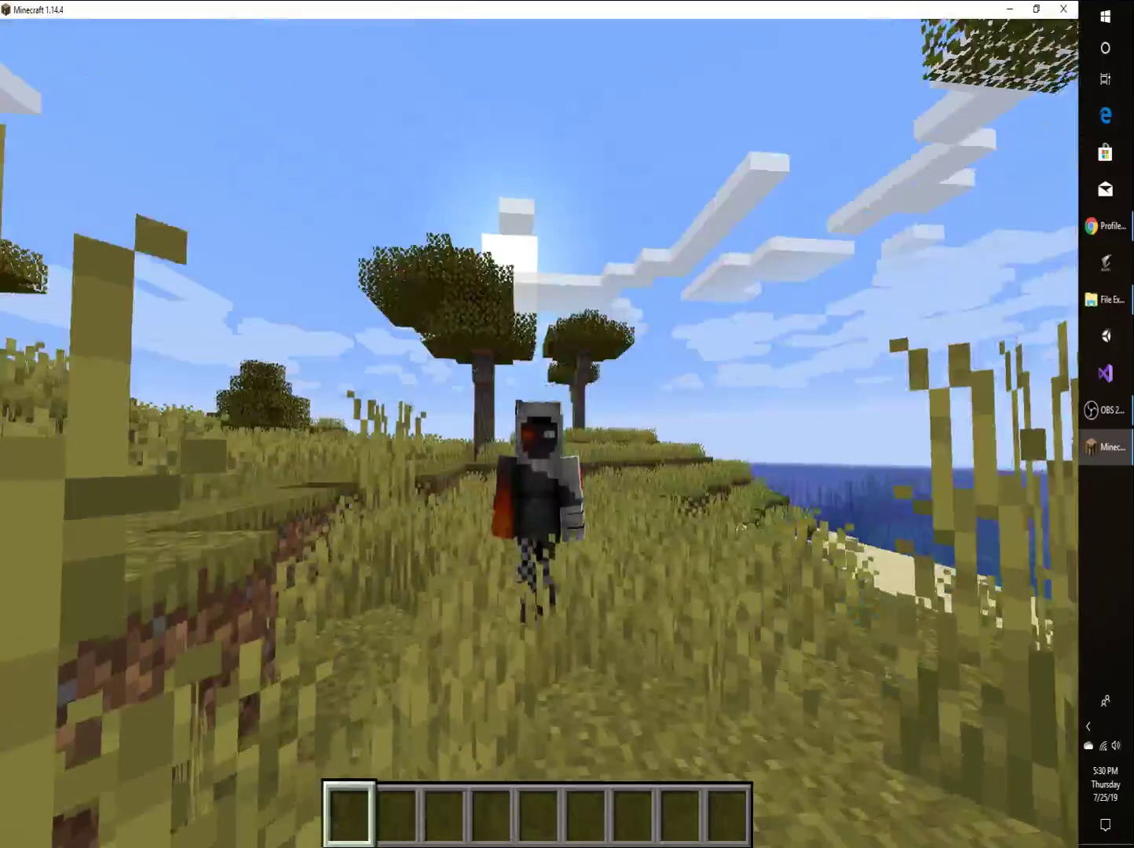
{"action": "key", "text": "F5"}
{"action": "key", "text": "F5"}
{"action": "key", "text": "F5"}
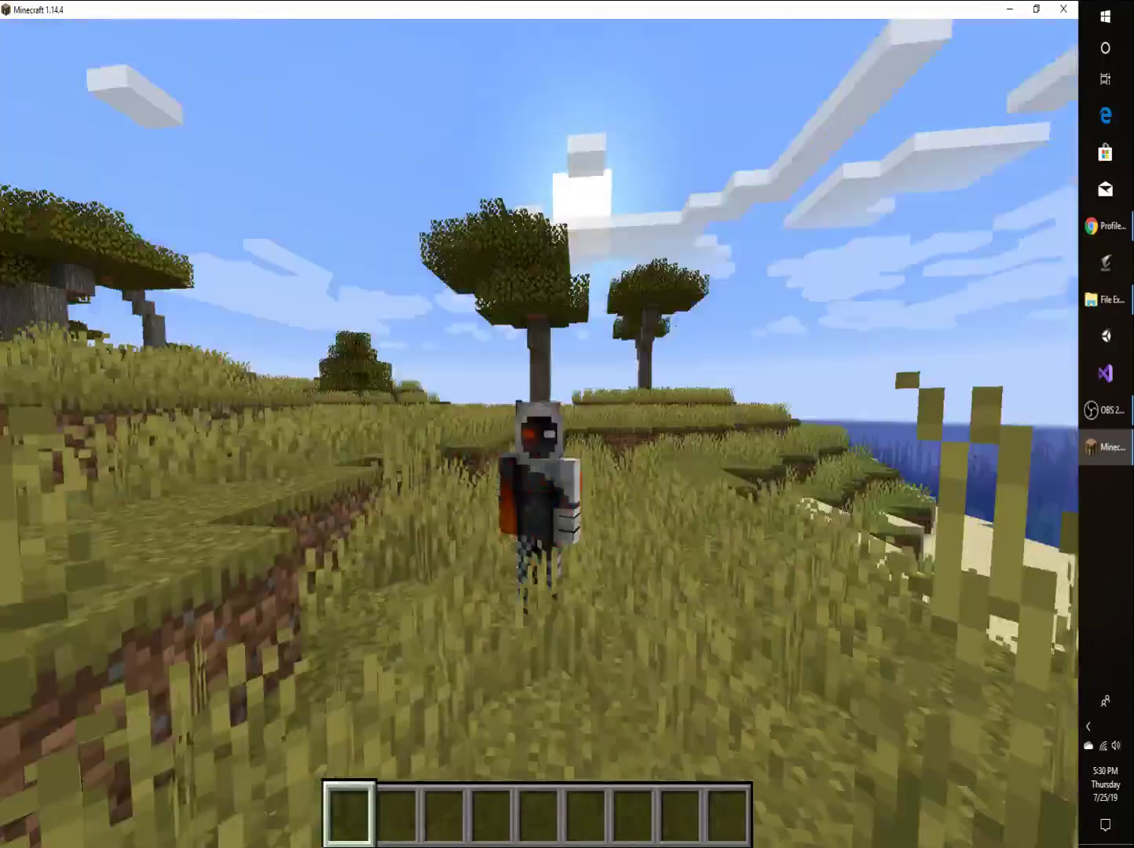
{"action": "key", "text": "F5"}
{"action": "key", "text": "F5"}
{"action": "key", "text": "F5"}
{"action": "key", "text": "F5"}
{"action": "key", "text": "F5"}
{"action": "key", "text": "F5"}
{"action": "key", "text": "F5"}
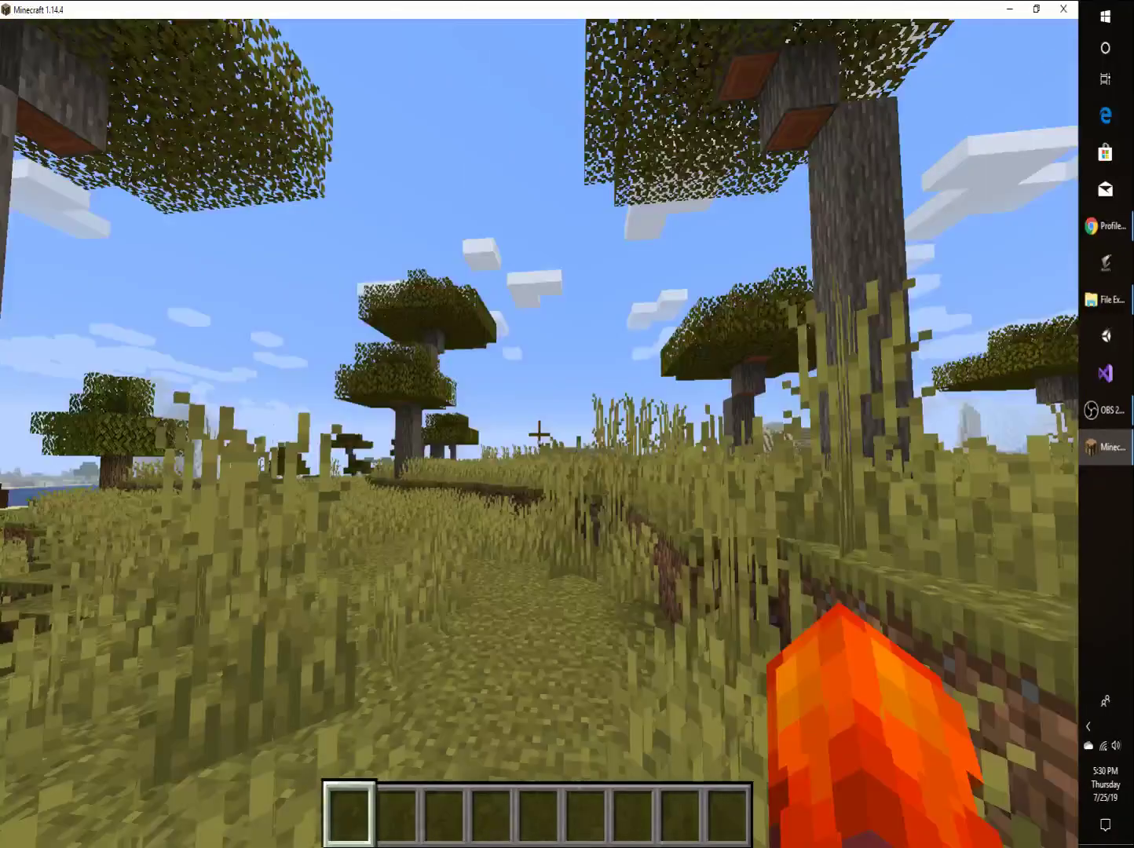
Step: Save and quit the world to the title screen, then close Minecraft
{"action": "key", "text": "Escape"}
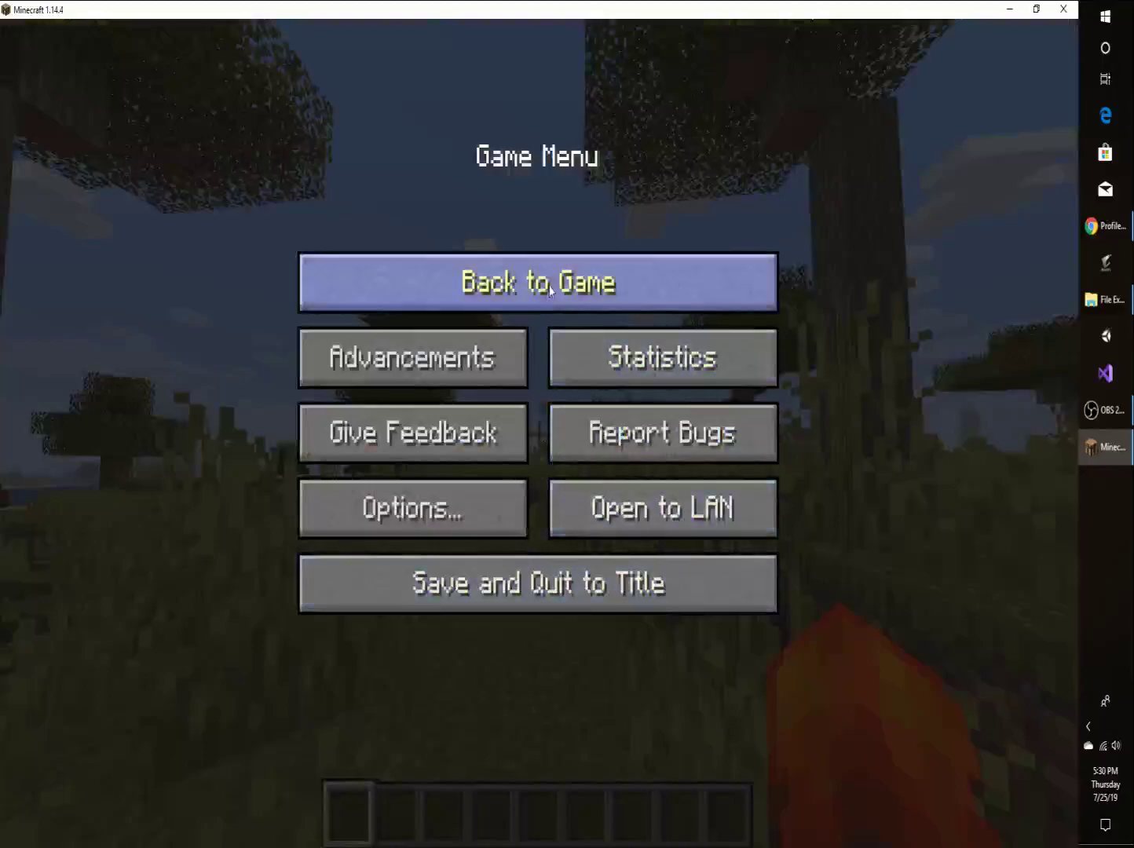
{"action": "left_click", "coordinate": [557, 588]}
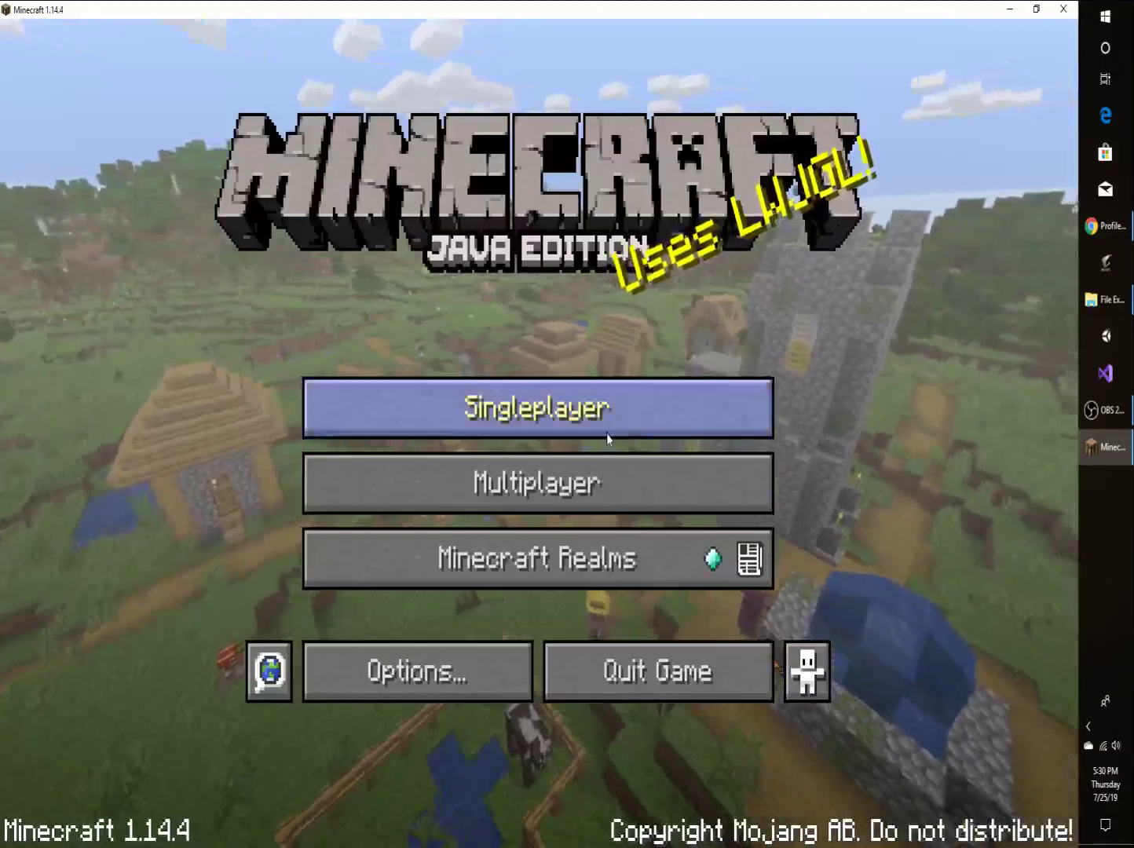
{"action": "left_click", "coordinate": [1010, 10]}
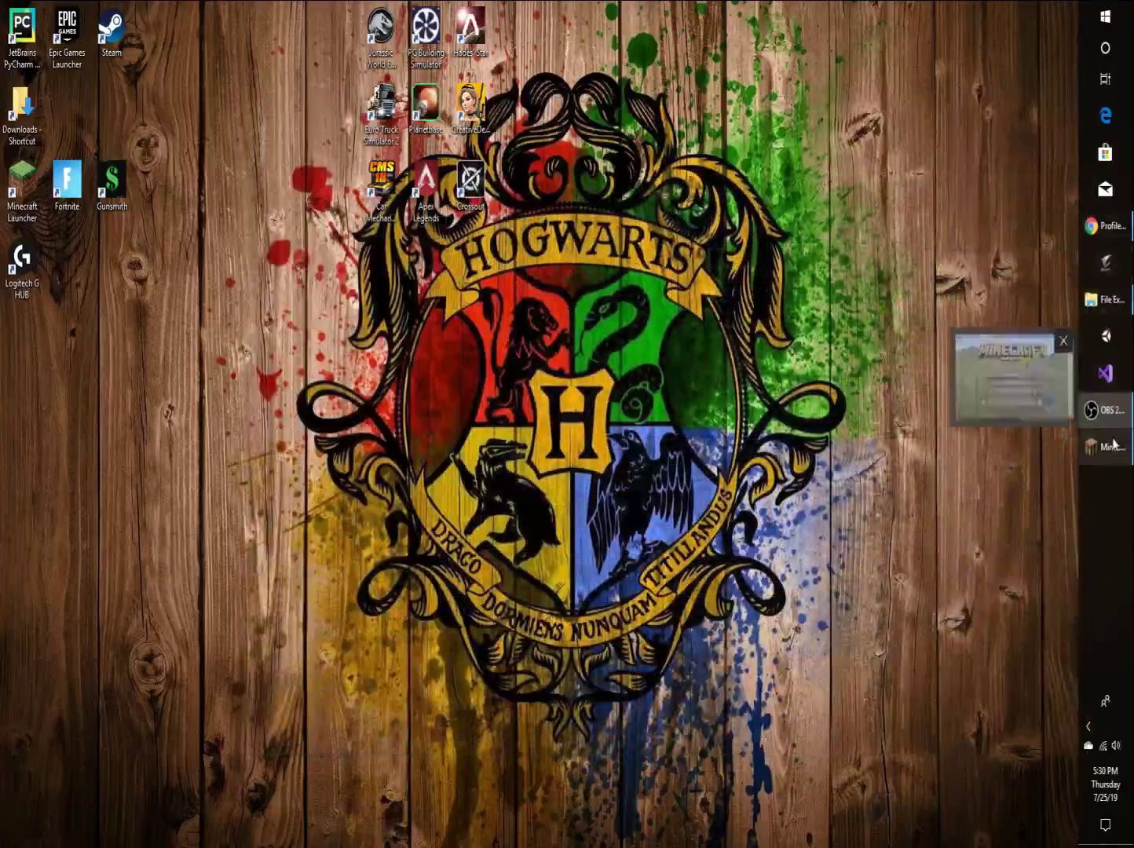
{"action": "mouse_move", "coordinate": [1105, 447]}
{"action": "left_click", "coordinate": [1065, 410]}
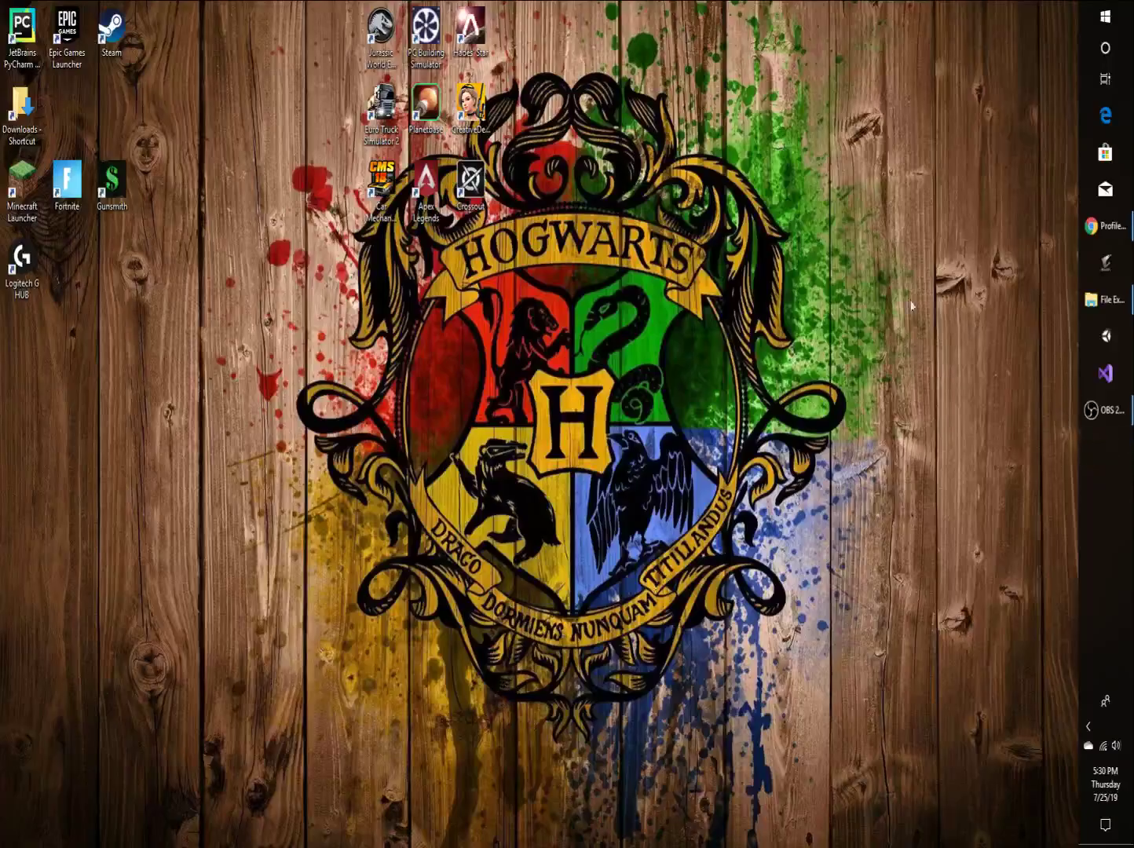
Step: Switch to Chrome with the Minecraft profile's skin change page
{"action": "left_click", "coordinate": [1103, 228]}
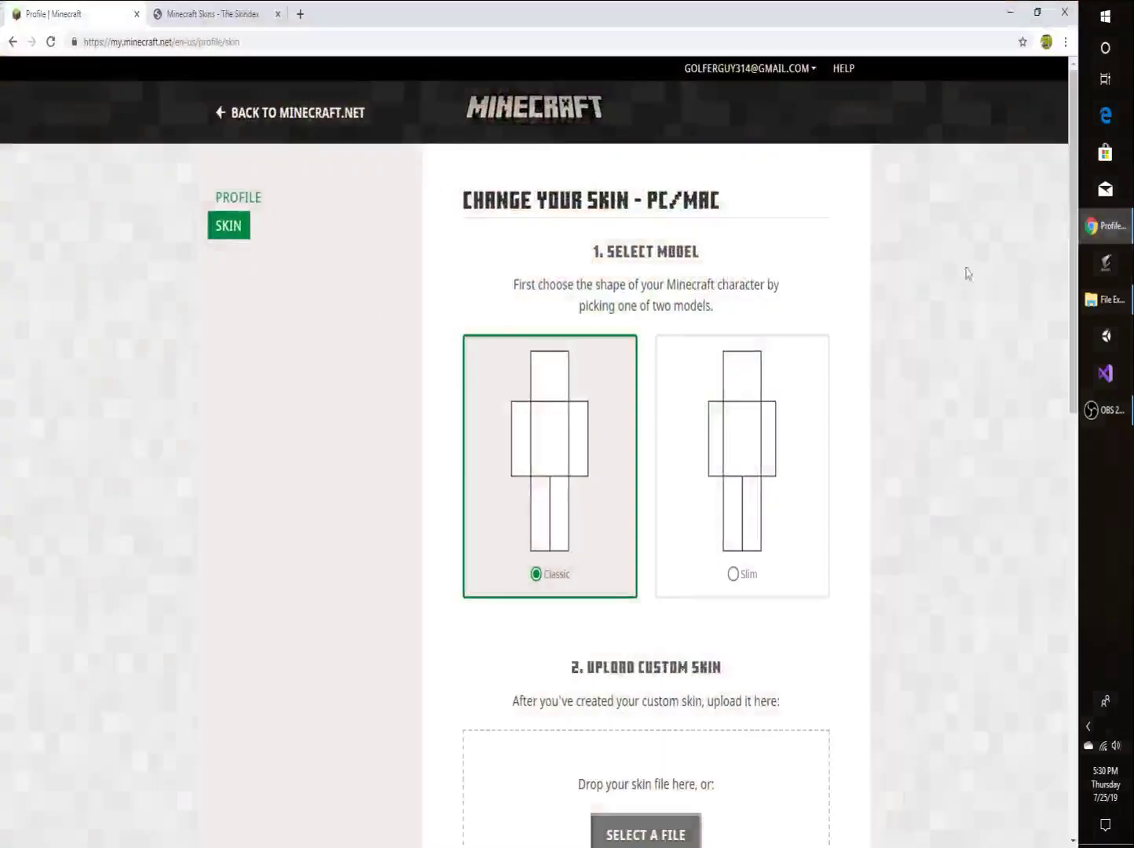
{"action": "mouse_move", "coordinate": [1101, 236]}
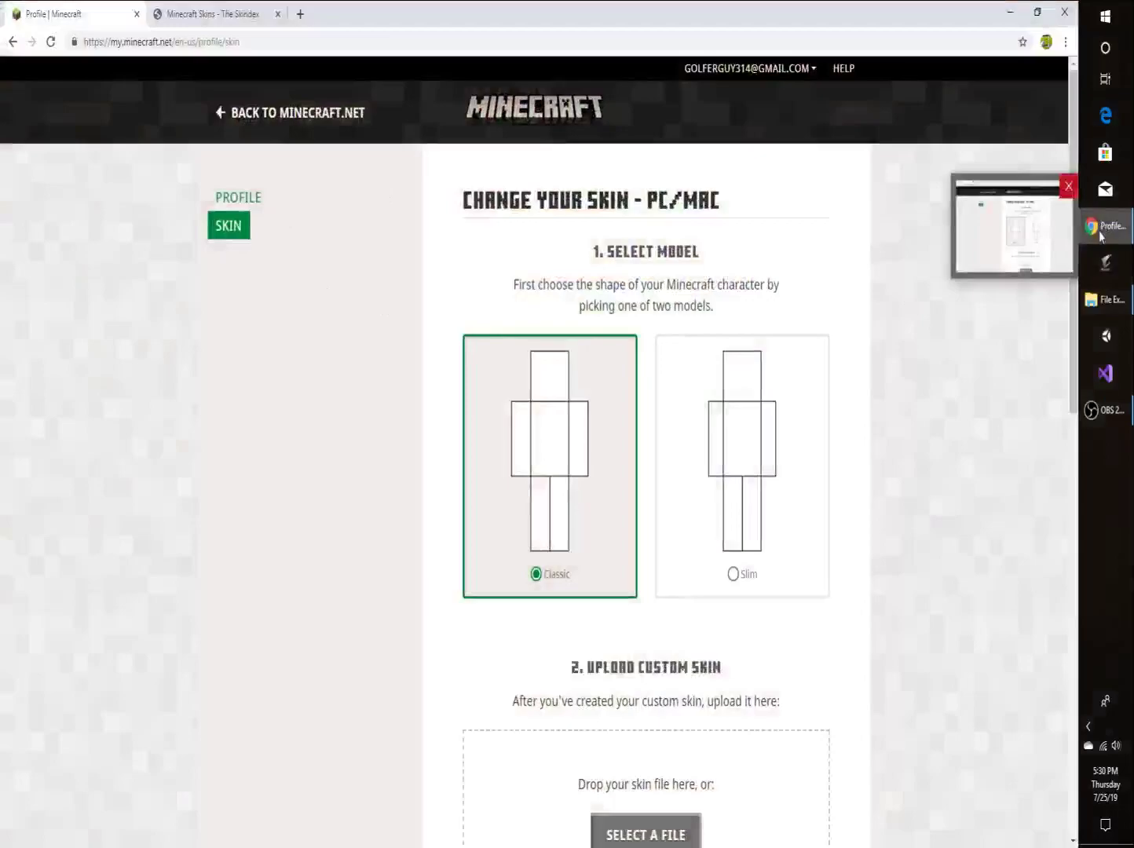
Step: Switch to File Explorer and open the Minecraft folder on the SSD 1 (D:) drive
{"action": "left_click", "coordinate": [1102, 302]}
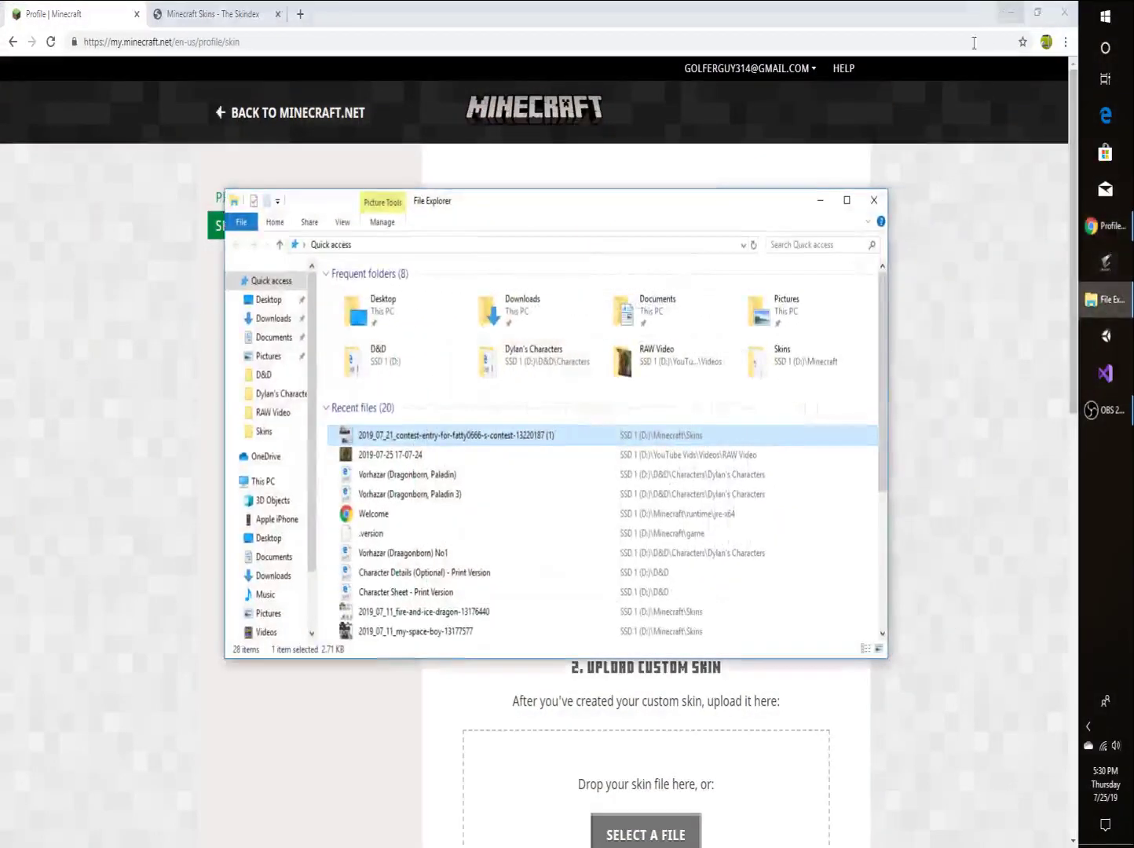
{"action": "left_click_drag", "start_coordinate": [538, 202], "coordinate": [554, 176]}
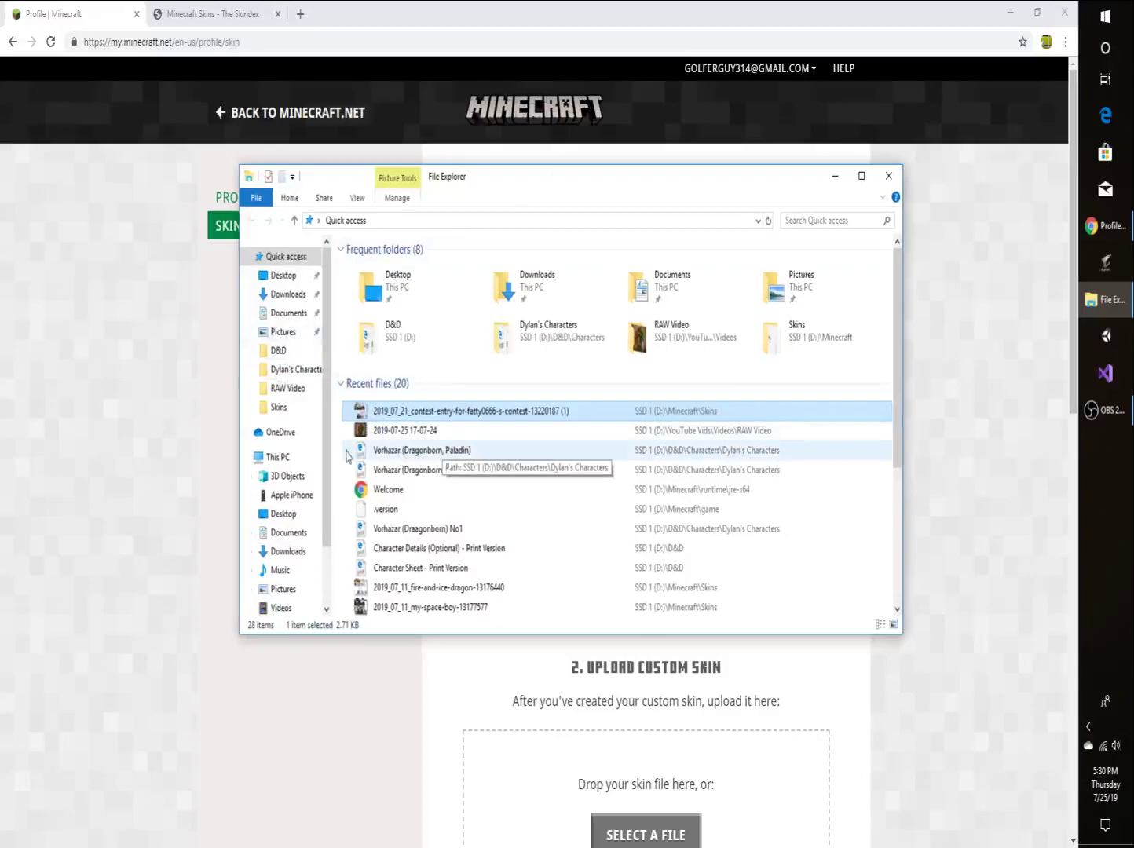
{"action": "scroll", "coordinate": [283, 446], "scroll_direction": "down", "scroll_amount": 2}
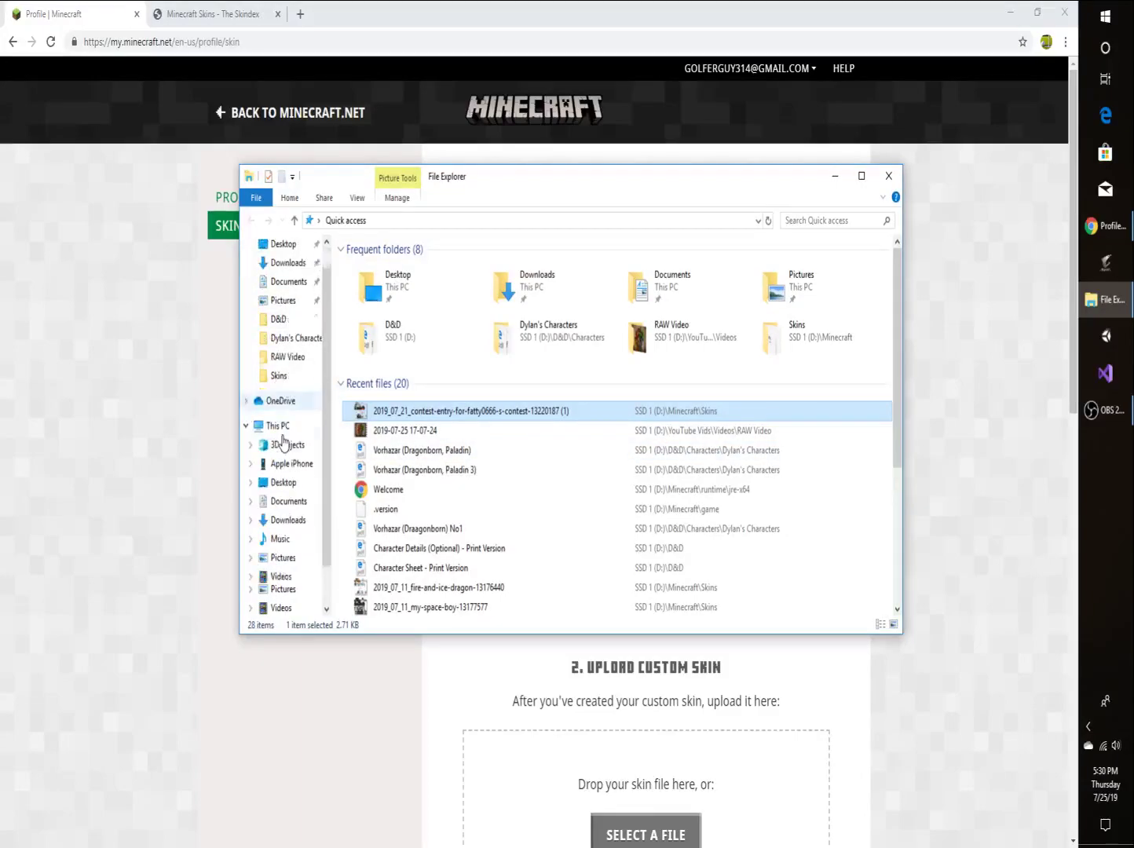
{"action": "left_click", "coordinate": [289, 559]}
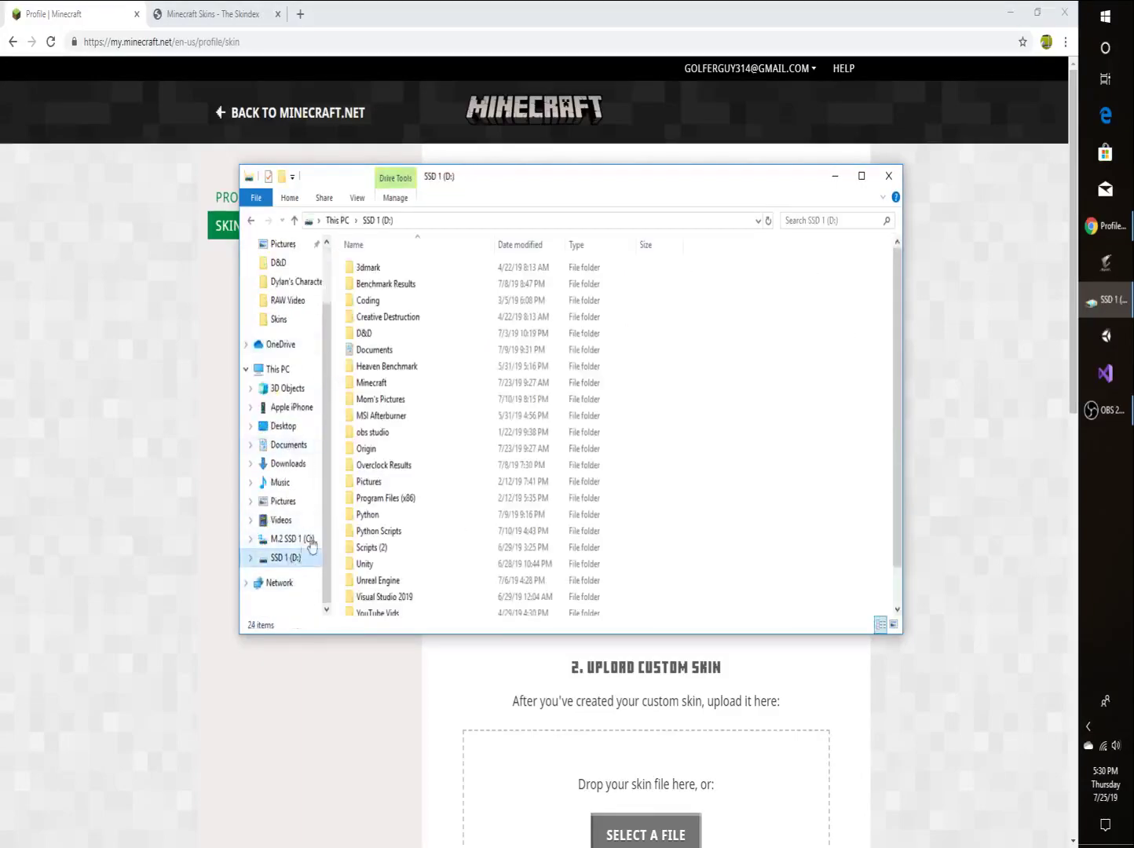
{"action": "double_click", "coordinate": [370, 382]}
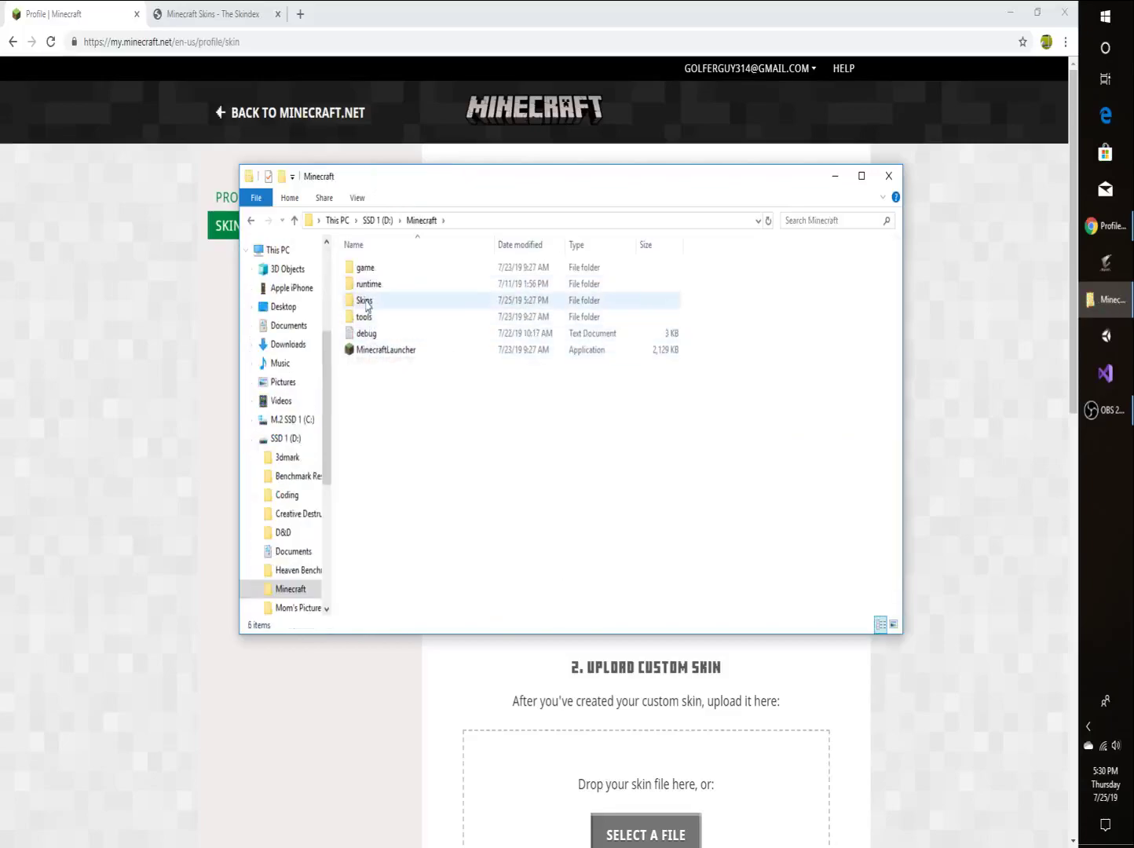
{"action": "right_click", "coordinate": [389, 407]}
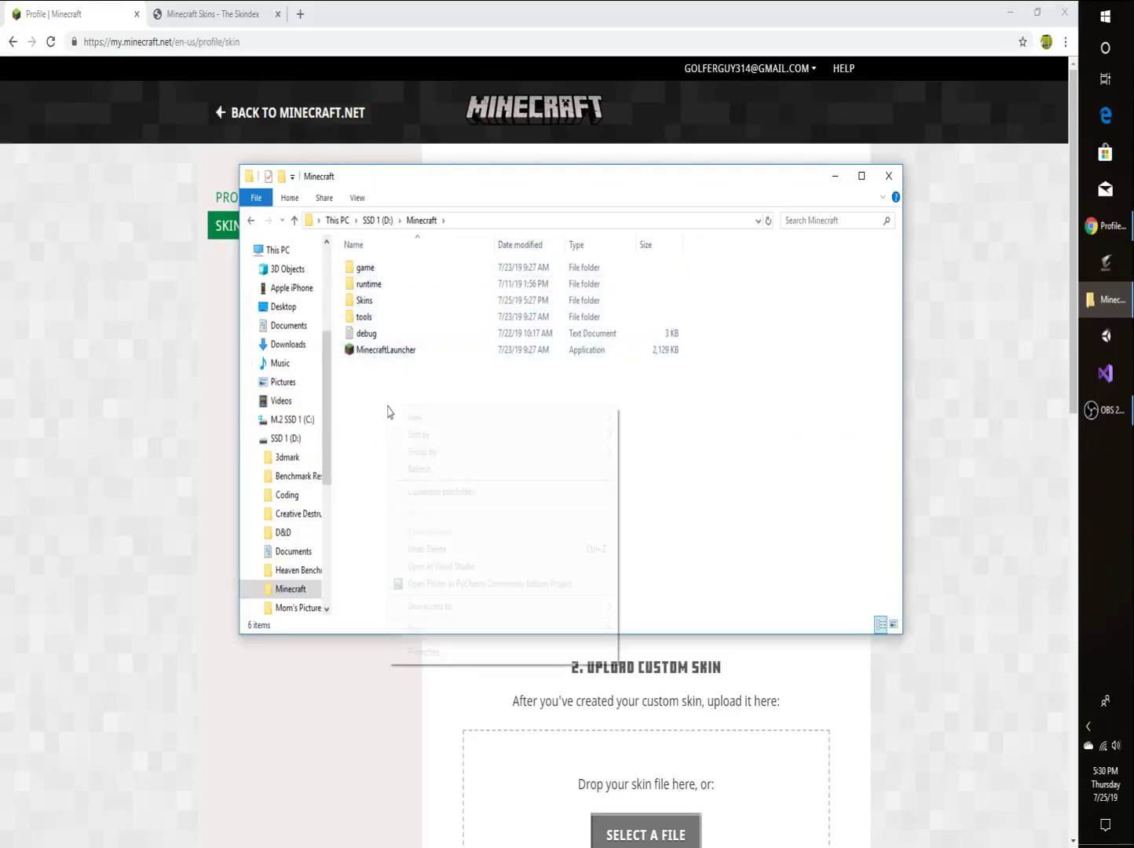
{"action": "right_click", "coordinate": [375, 385]}
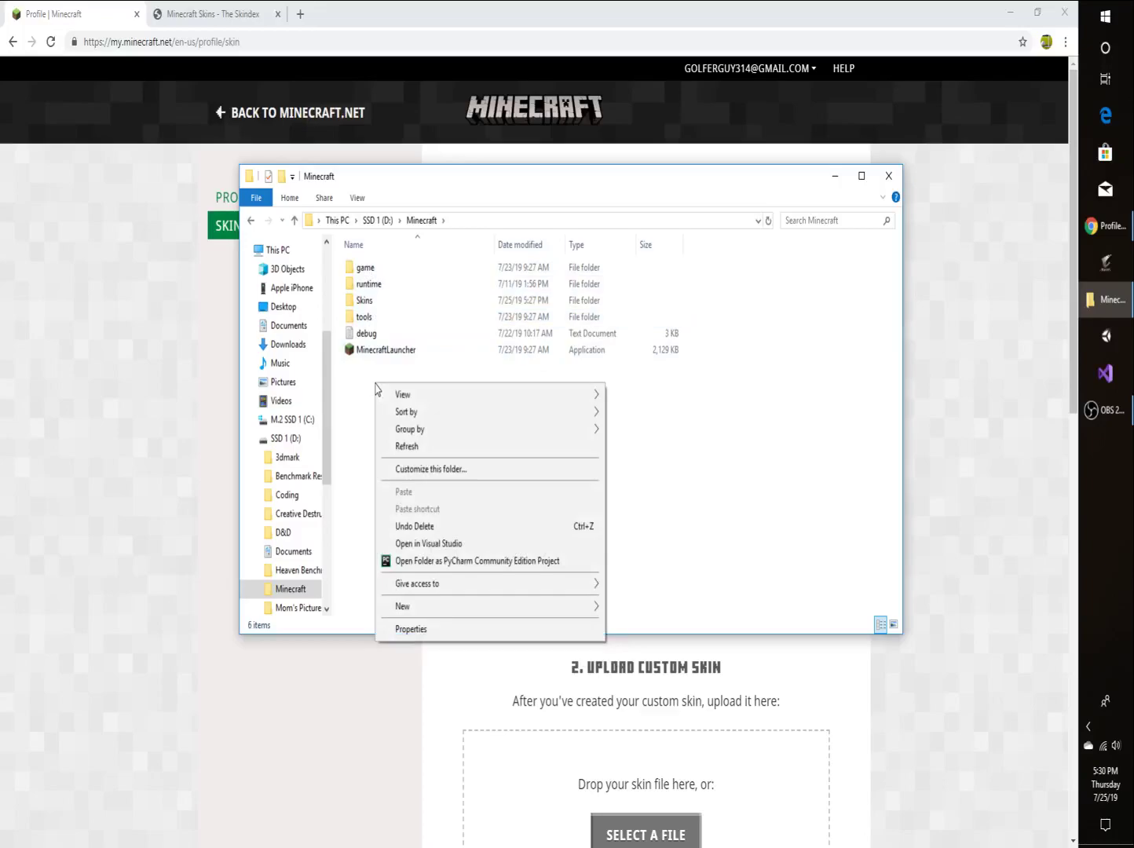
{"action": "mouse_move", "coordinate": [408, 607]}
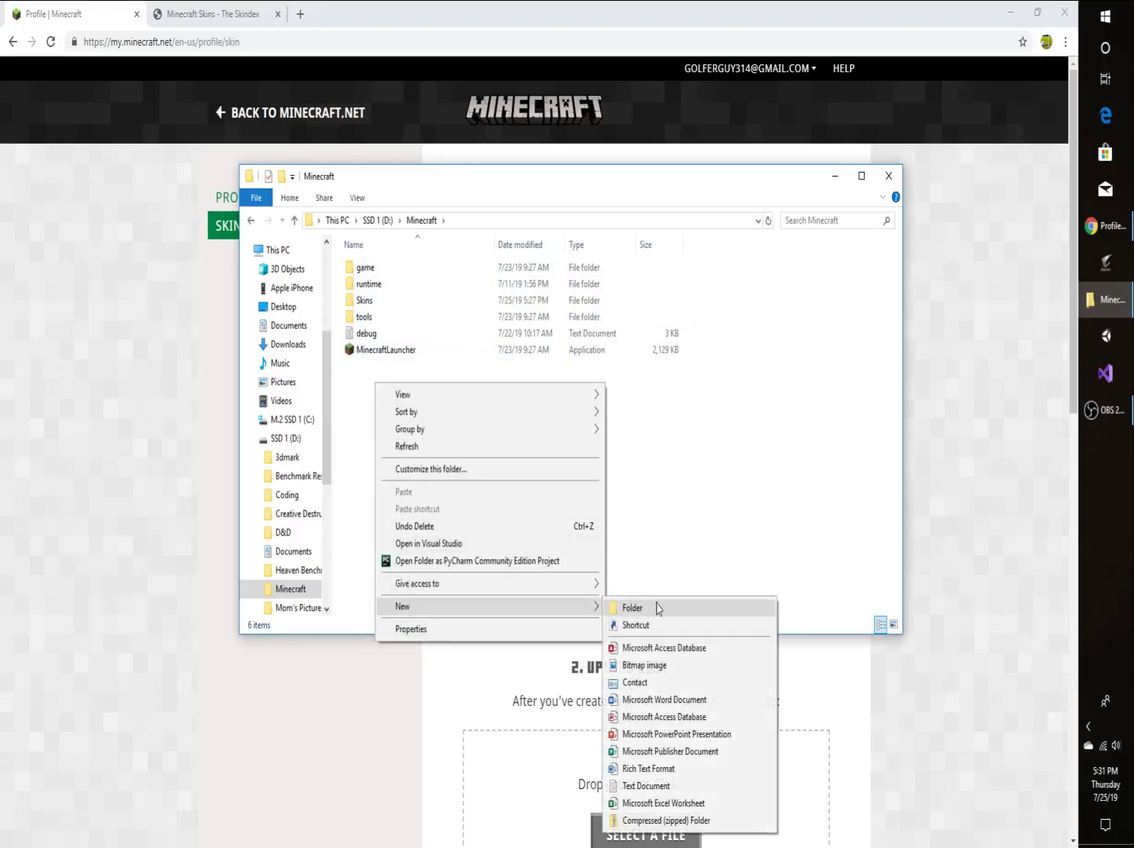
{"action": "left_click", "coordinate": [671, 512]}
Step: Open the Skins folder inside the Minecraft folder and minimize the File Explorer window
{"action": "double_click", "coordinate": [365, 301]}
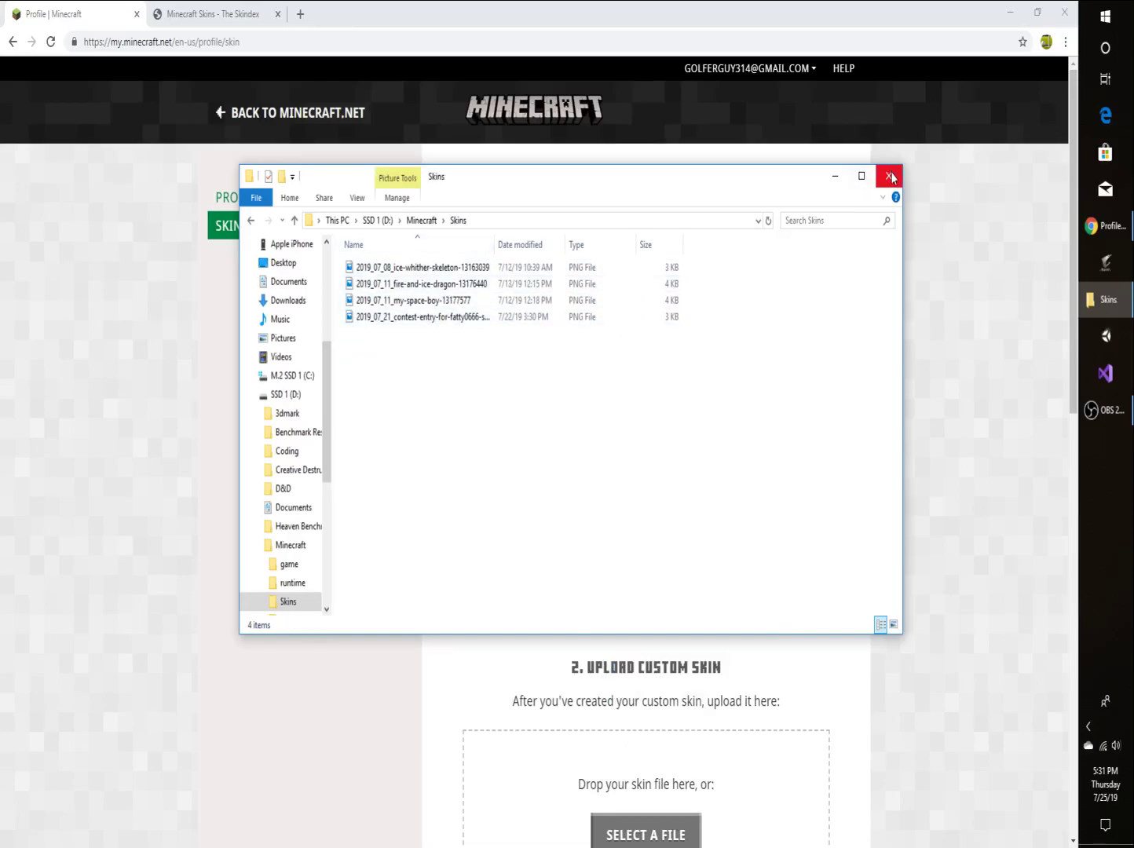
{"action": "left_click", "coordinate": [835, 178]}
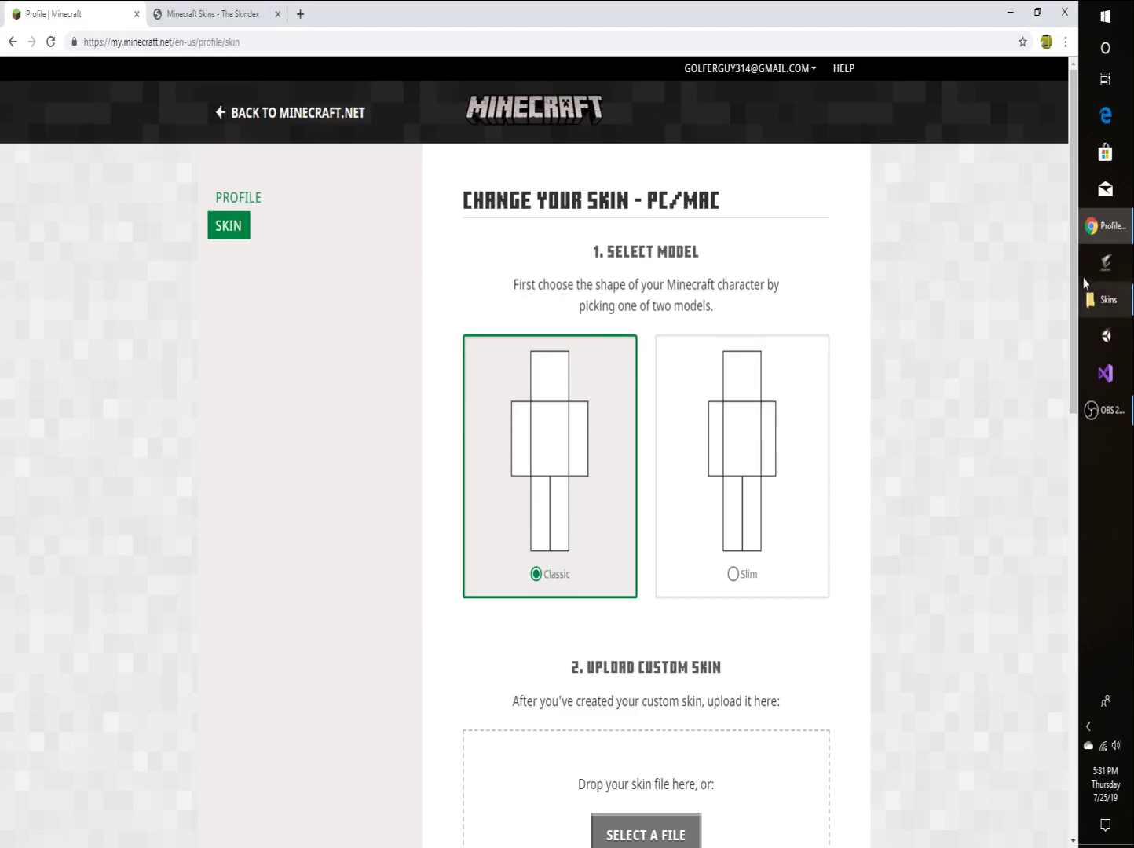
Step: Restore the Skins folder window, return File Explorer to Quick access and minimize it
{"action": "left_click", "coordinate": [1102, 299]}
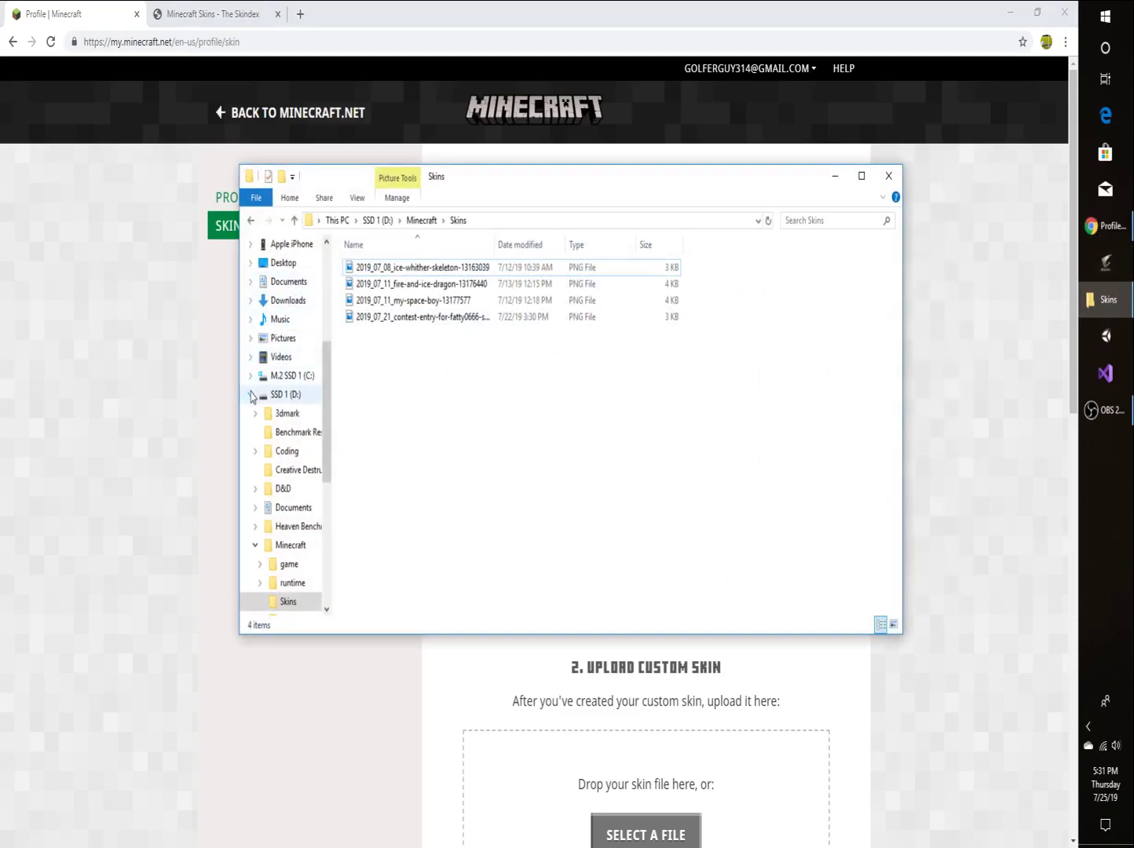
{"action": "scroll", "coordinate": [283, 373], "scroll_direction": "up", "scroll_amount": 5}
{"action": "left_click", "coordinate": [285, 257]}
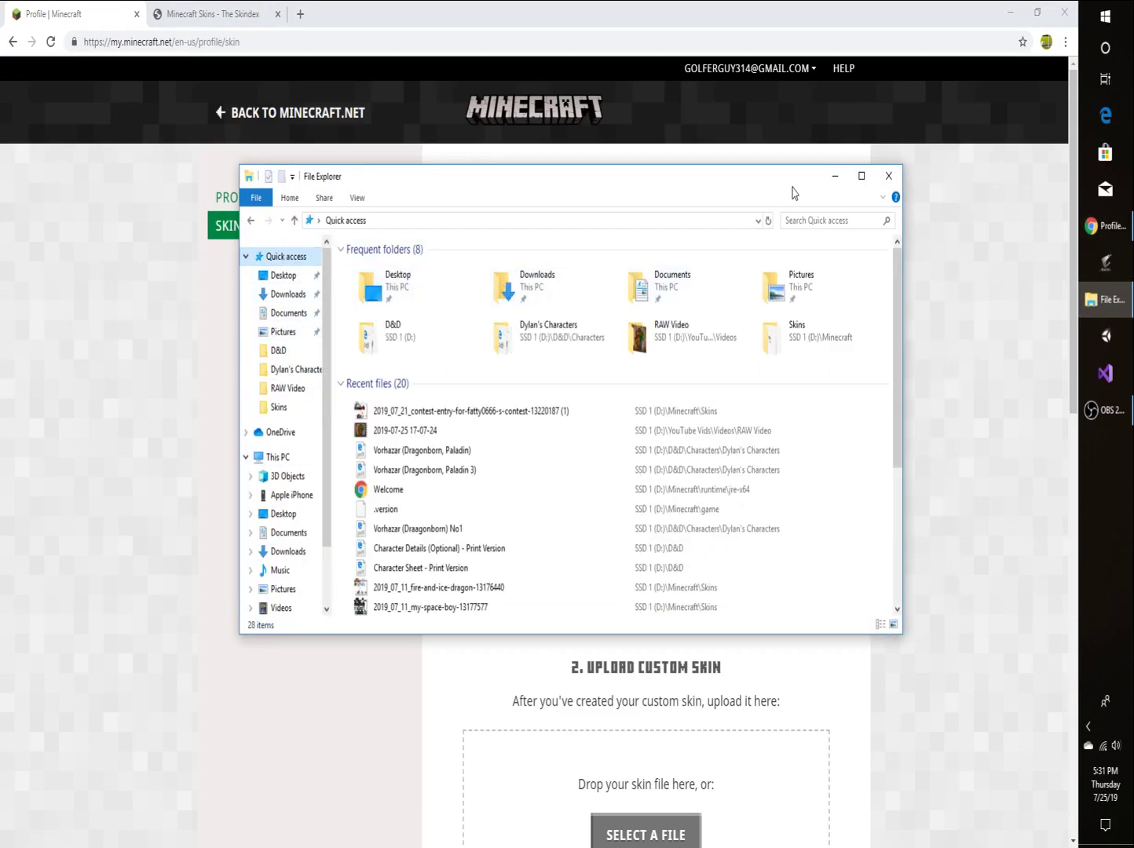
{"action": "left_click", "coordinate": [836, 180]}
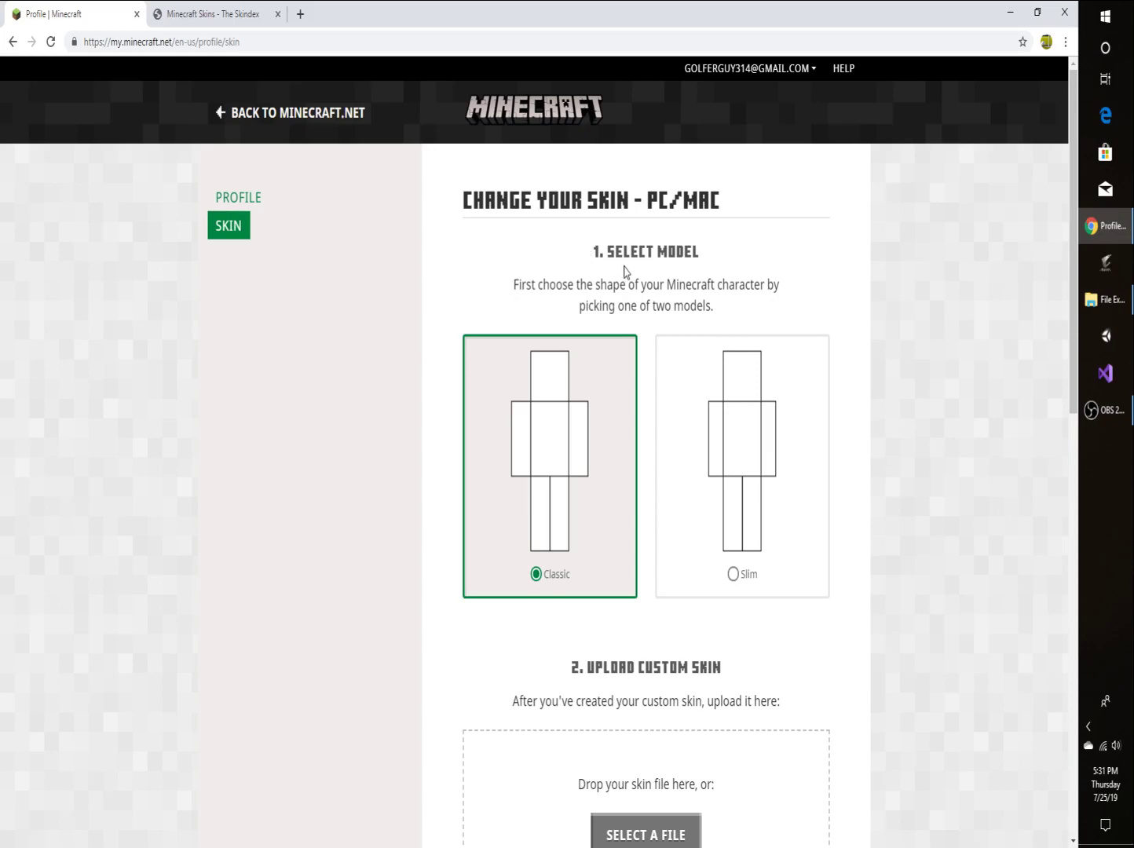
Step: Switch to The Skindex site and open the fire demon dragon 3.0 page from its top skins
{"action": "scroll", "coordinate": [628, 314], "scroll_direction": "down", "scroll_amount": 9}
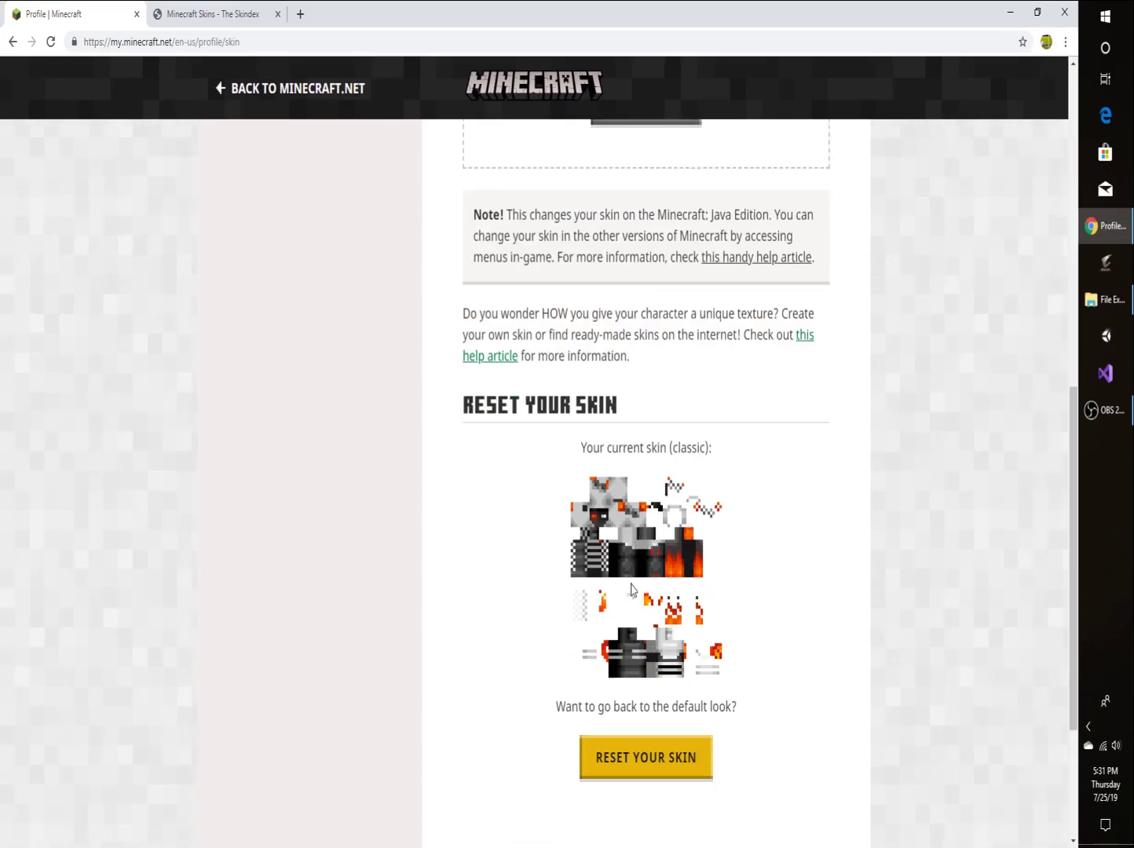
{"action": "scroll", "coordinate": [663, 523], "scroll_direction": "up", "scroll_amount": 10}
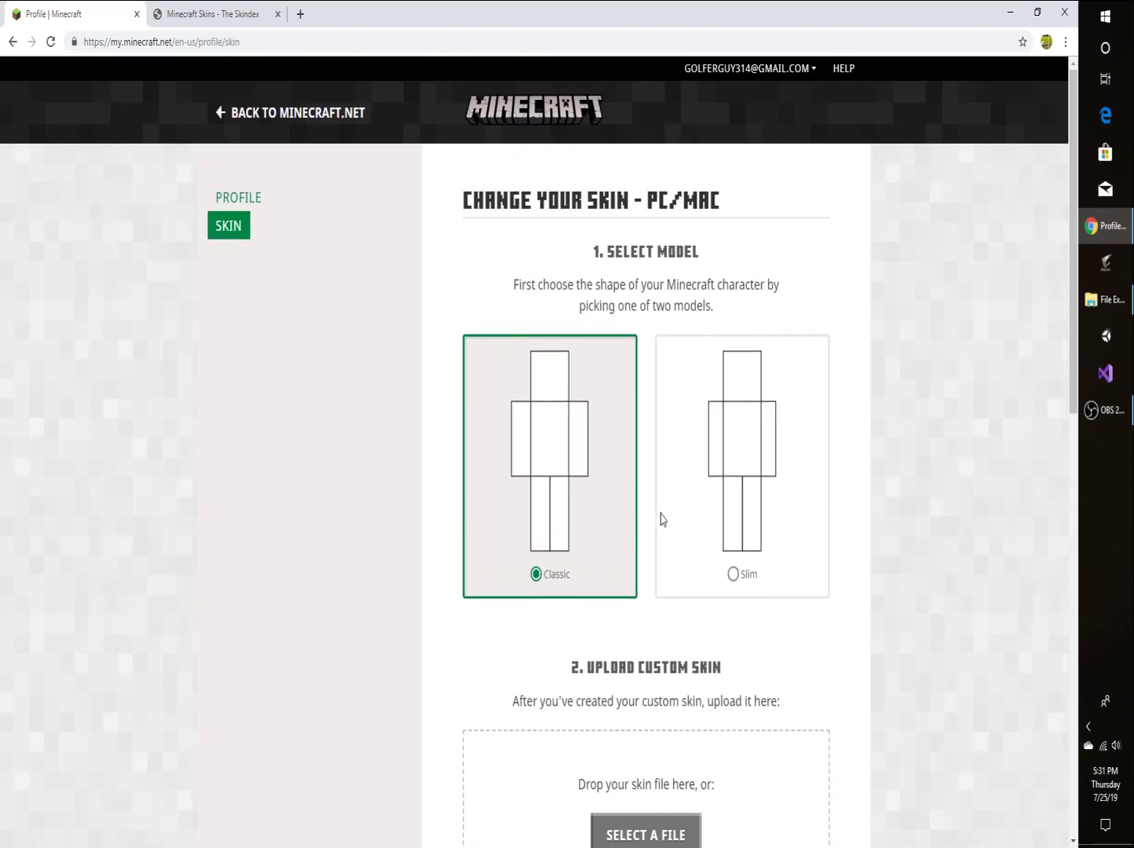
{"action": "left_click", "coordinate": [211, 14]}
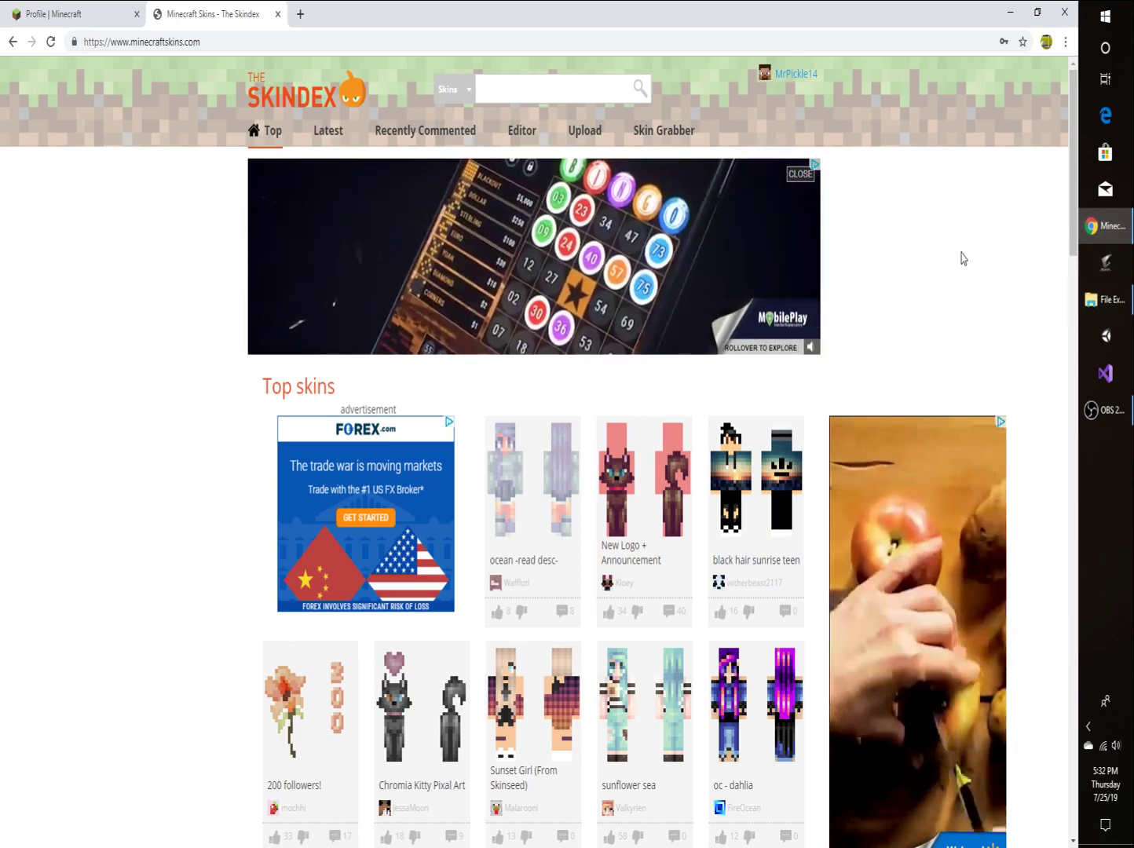
{"action": "scroll", "coordinate": [959, 256], "scroll_direction": "down", "scroll_amount": 4}
{"action": "scroll", "coordinate": [886, 706], "scroll_direction": "down", "scroll_amount": 3}
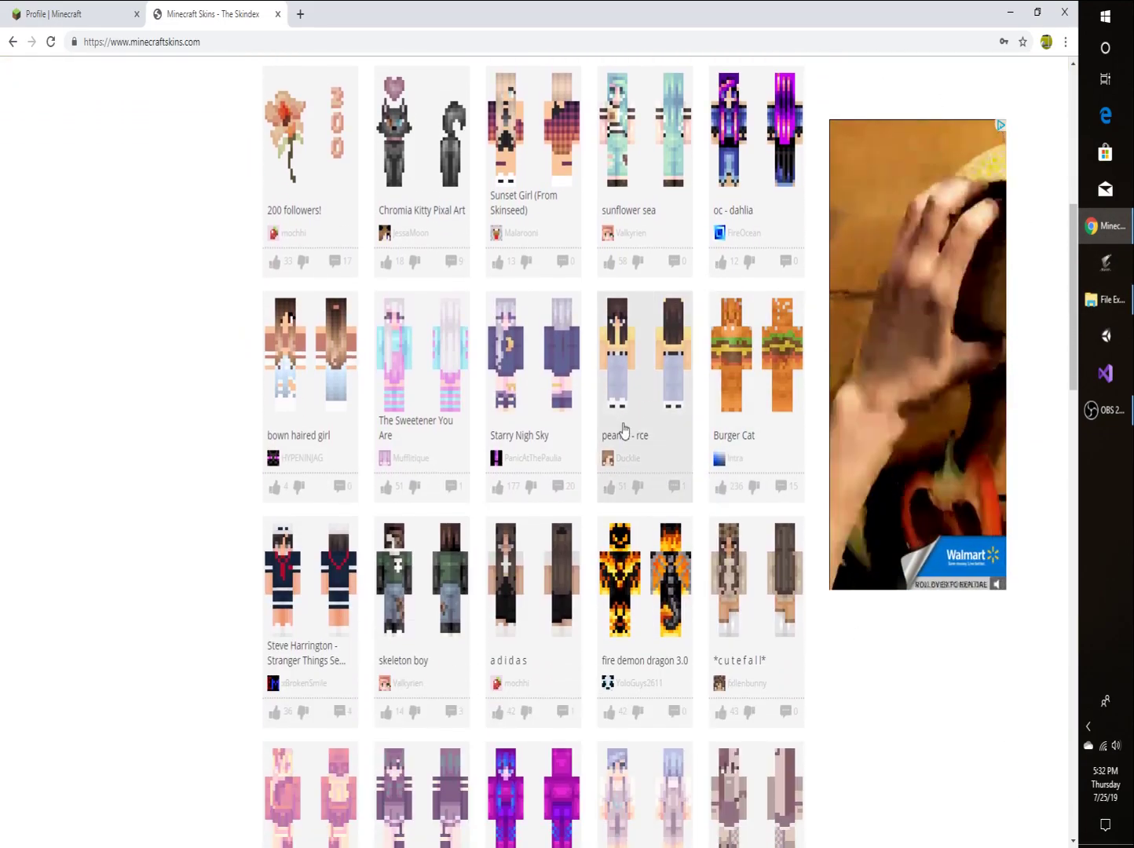
{"action": "scroll", "coordinate": [622, 430], "scroll_direction": "down", "scroll_amount": 9}
{"action": "scroll", "coordinate": [539, 510], "scroll_direction": "down", "scroll_amount": 9}
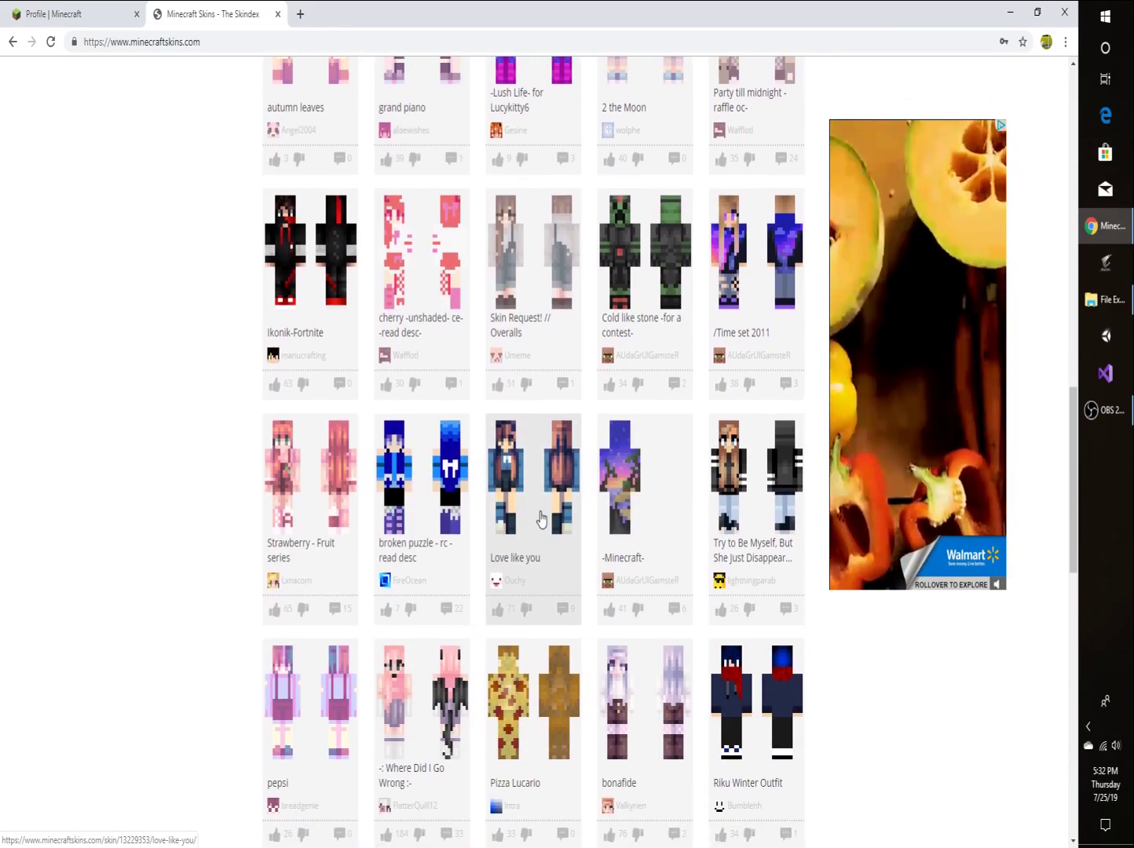
{"action": "scroll", "coordinate": [541, 506], "scroll_direction": "down", "scroll_amount": 8}
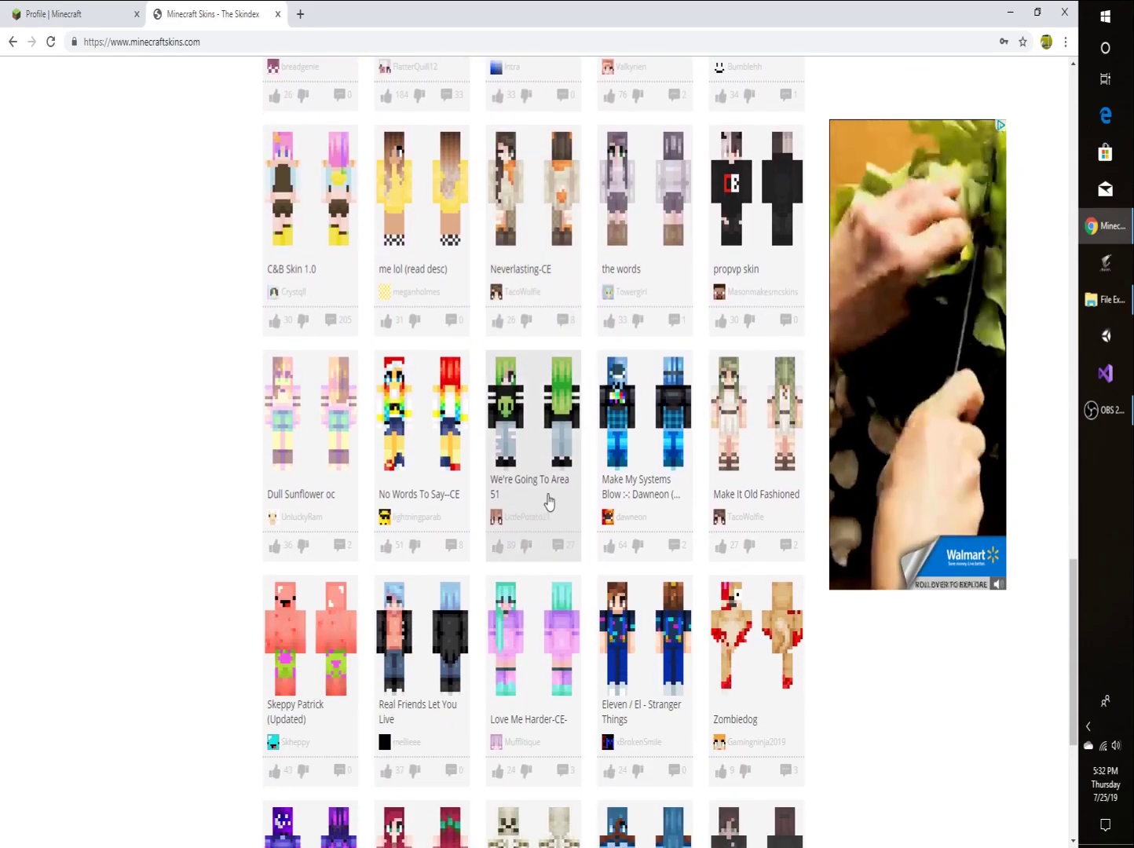
{"action": "scroll", "coordinate": [548, 501], "scroll_direction": "up", "scroll_amount": 6}
{"action": "scroll", "coordinate": [548, 501], "scroll_direction": "up", "scroll_amount": 18}
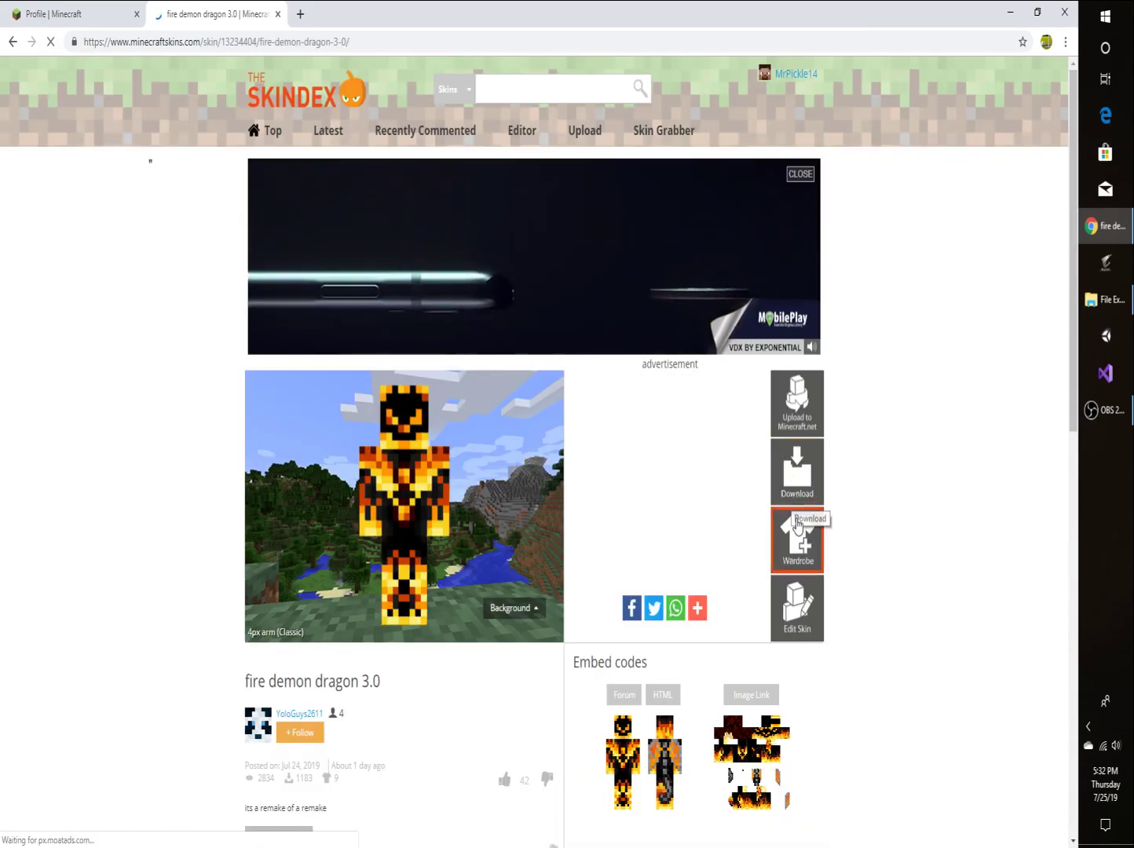
Step: Try to add the fire demon dragon 3.0 skin to the wardrobe, and download its skin file
{"action": "left_click", "coordinate": [797, 524]}
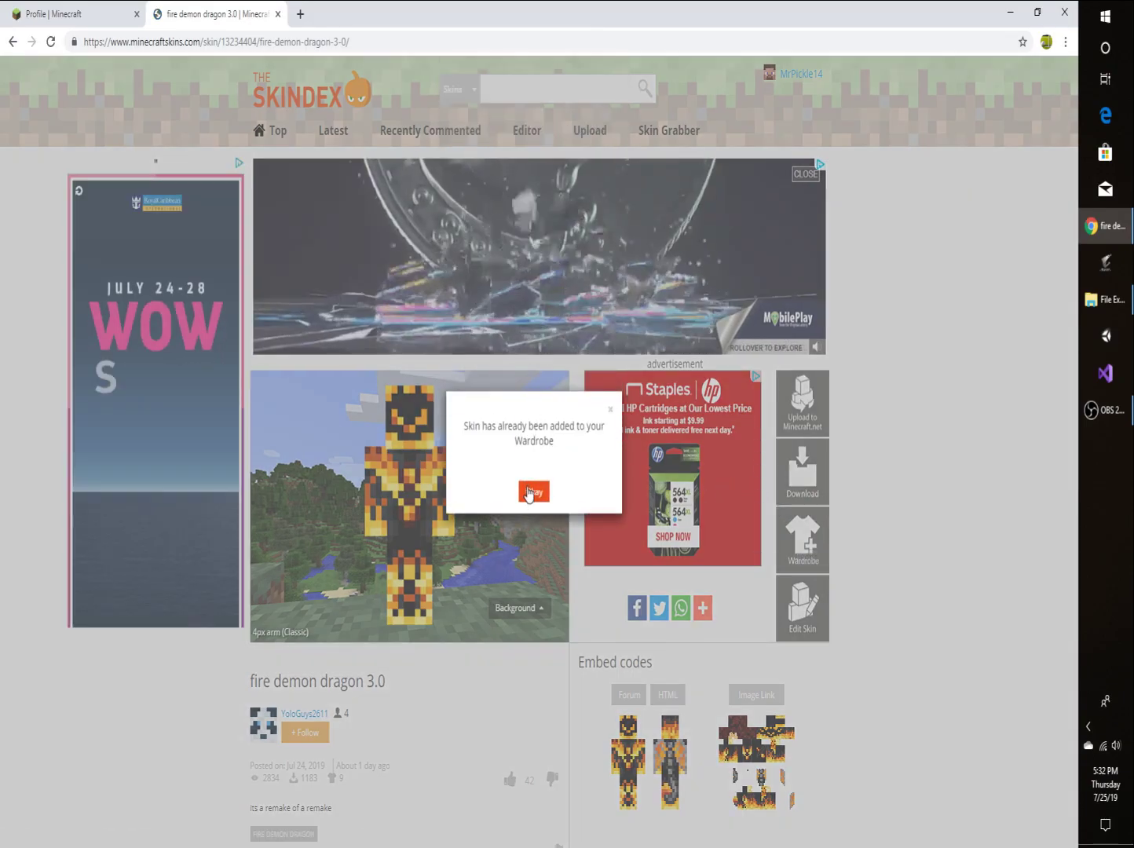
{"action": "left_click", "coordinate": [533, 491]}
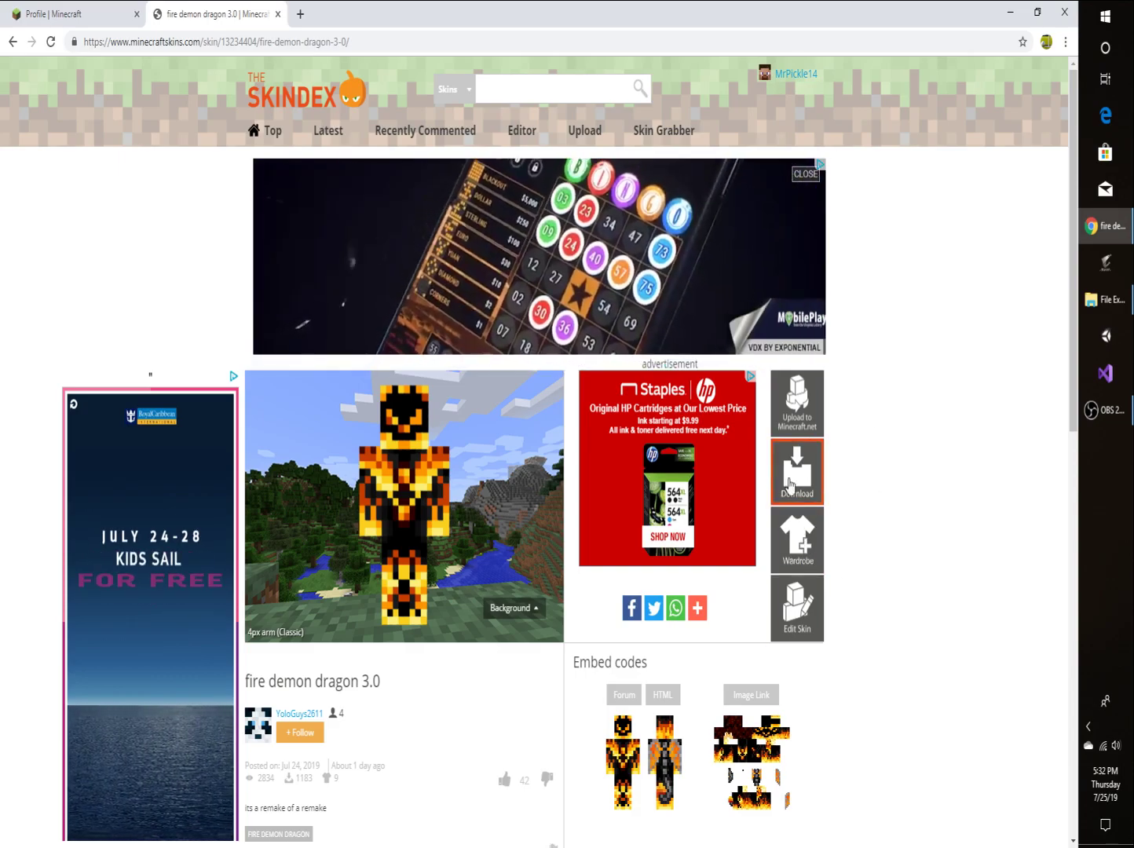
{"action": "left_click", "coordinate": [787, 469]}
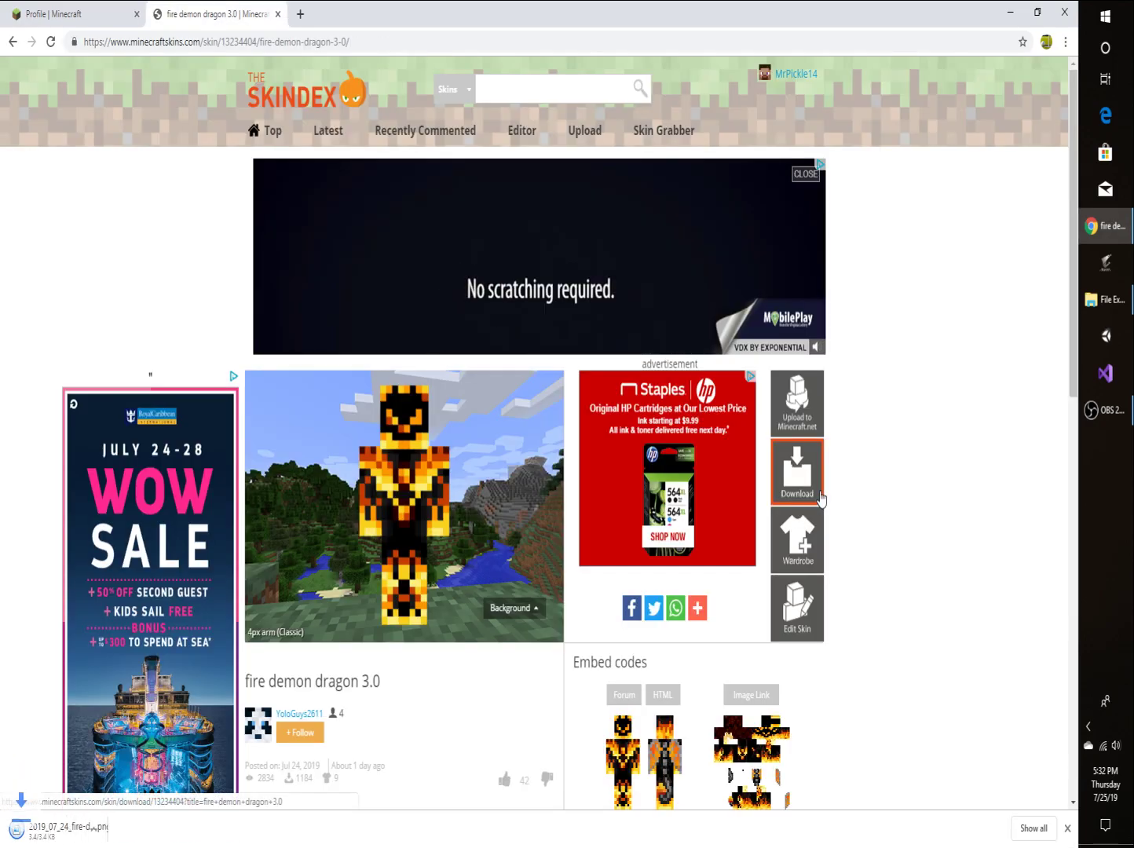
Step: Put the downloaded fire demon dragon PNG from Downloads into the Minecraft Skins folder on SSD 1 (D:), and close the folder window
{"action": "left_click", "coordinate": [122, 831]}
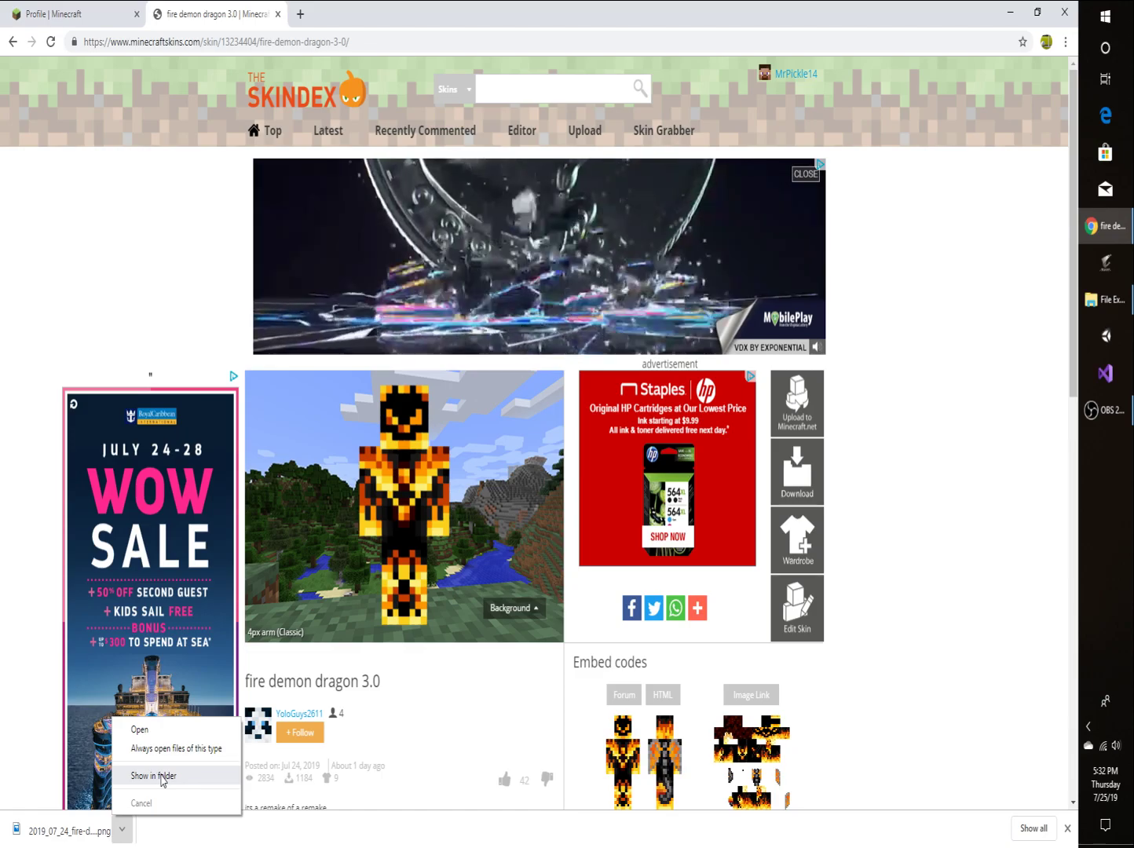
{"action": "left_click", "coordinate": [162, 777]}
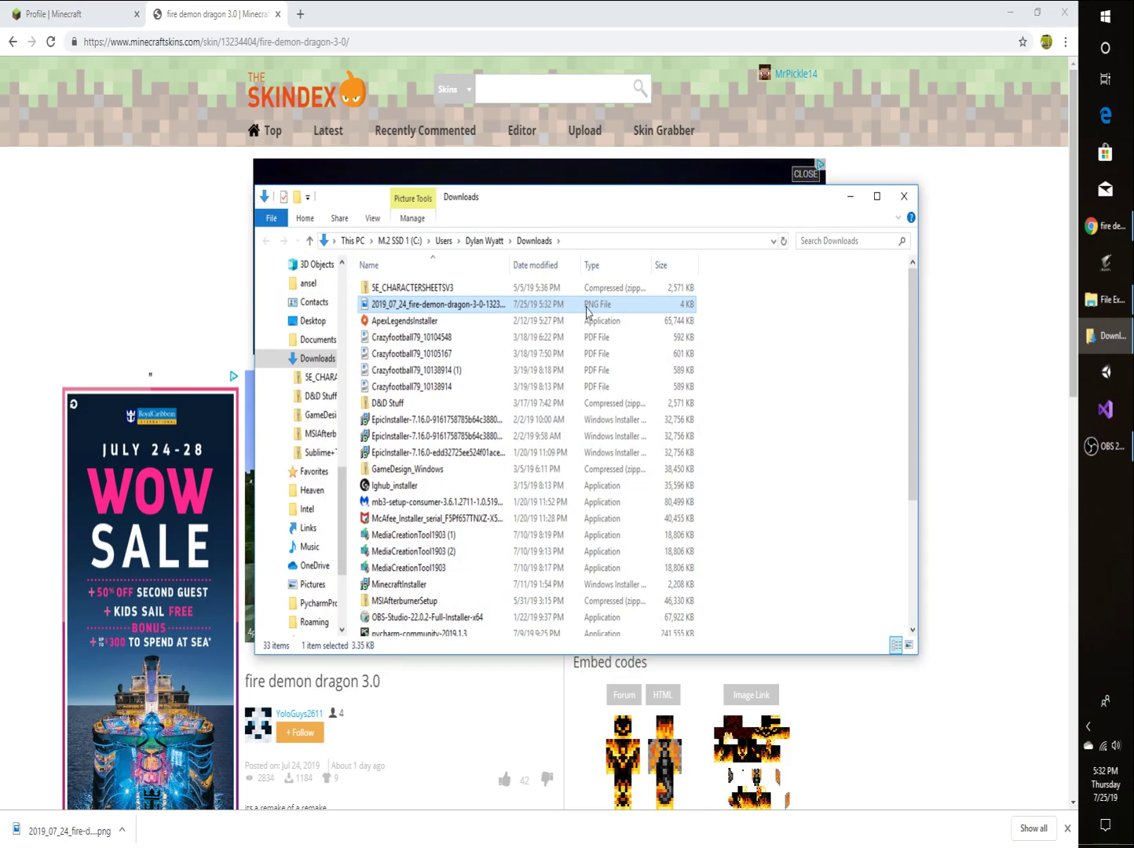
{"action": "left_click_drag", "start_coordinate": [586, 312], "coordinate": [312, 479]}
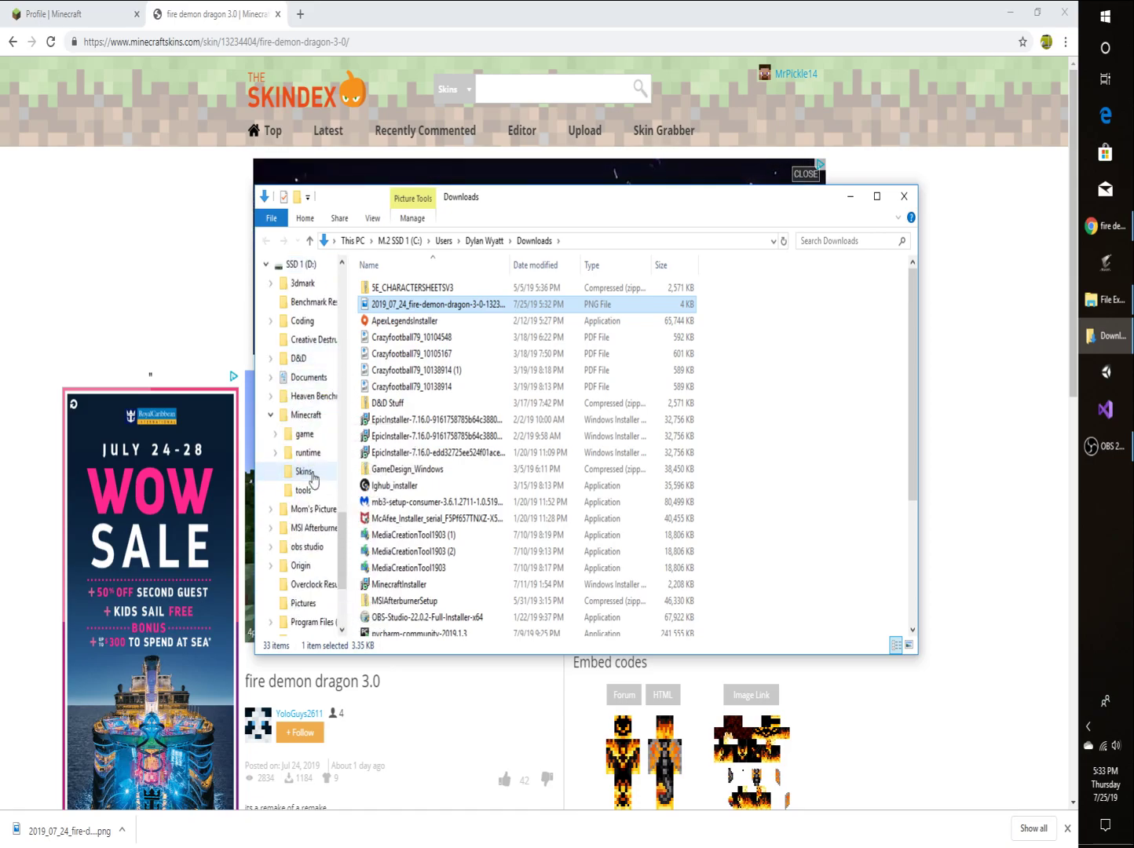
{"action": "right_click", "coordinate": [430, 304]}
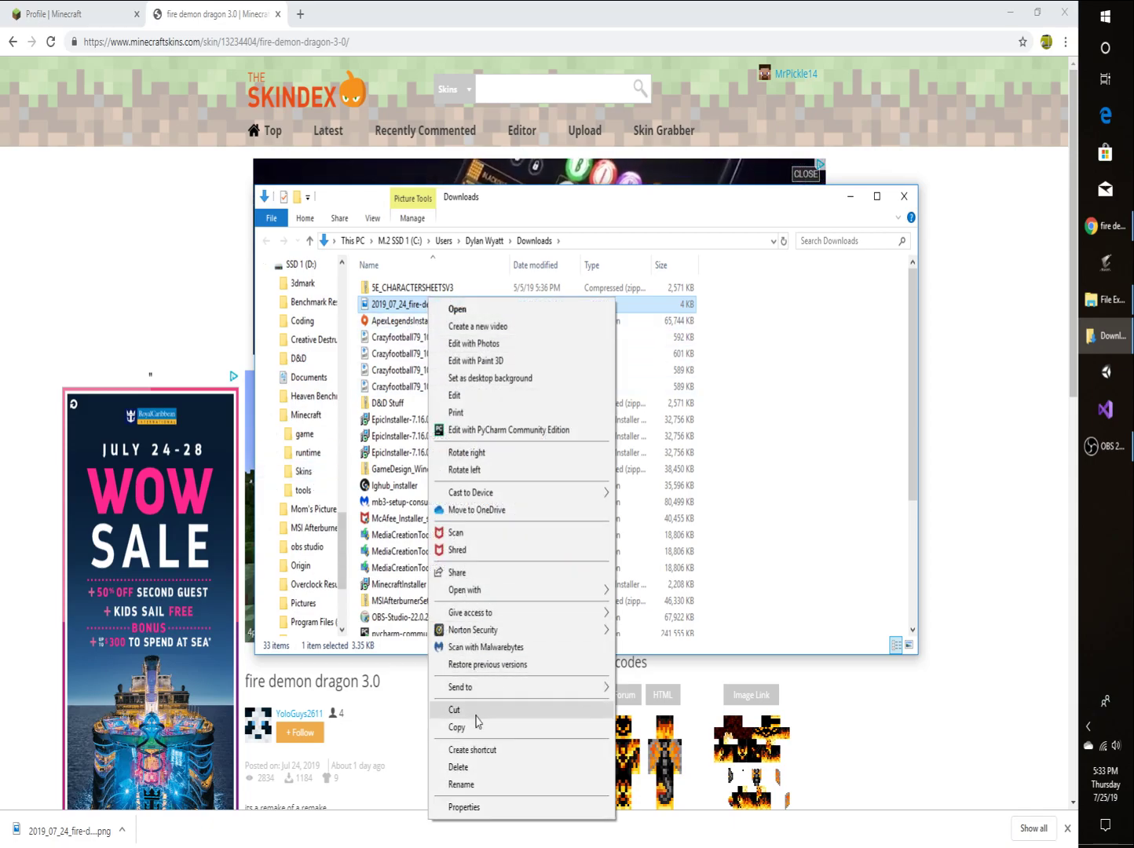
{"action": "left_click", "coordinate": [462, 767]}
{"action": "left_click", "coordinate": [300, 472]}
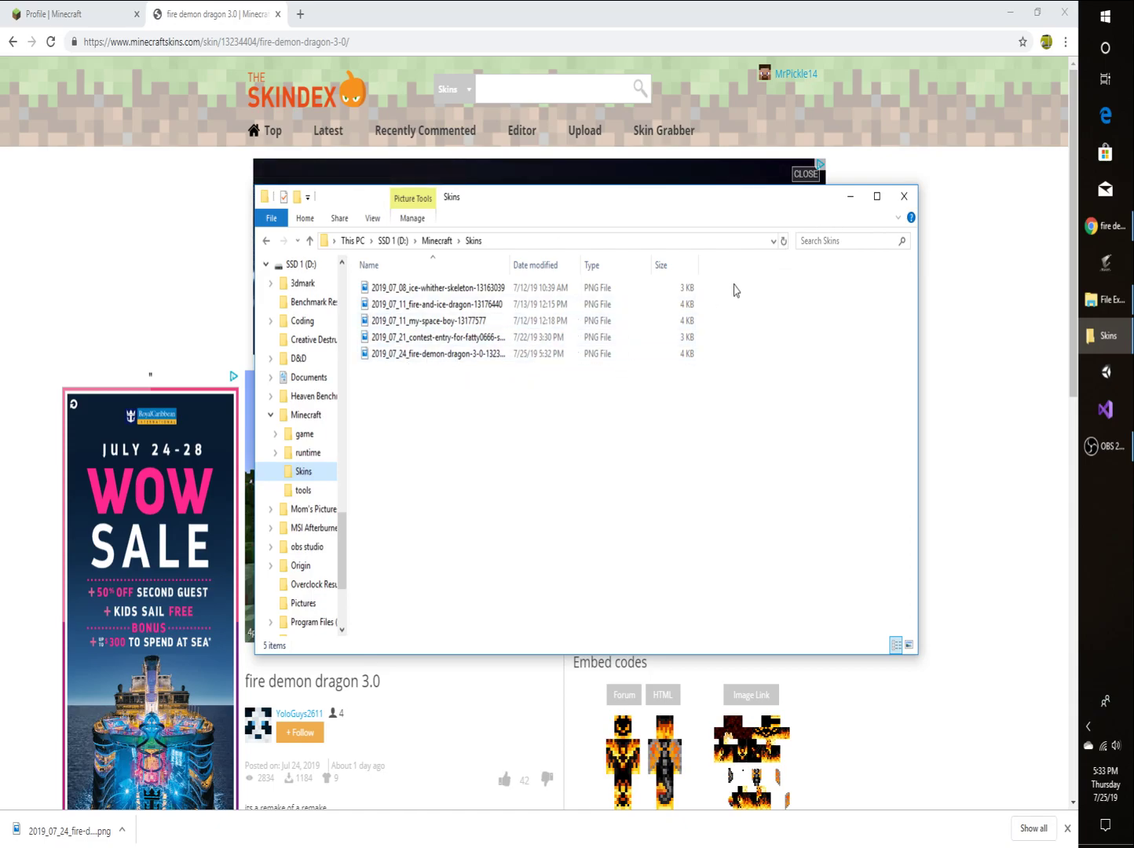
{"action": "left_click", "coordinate": [904, 196]}
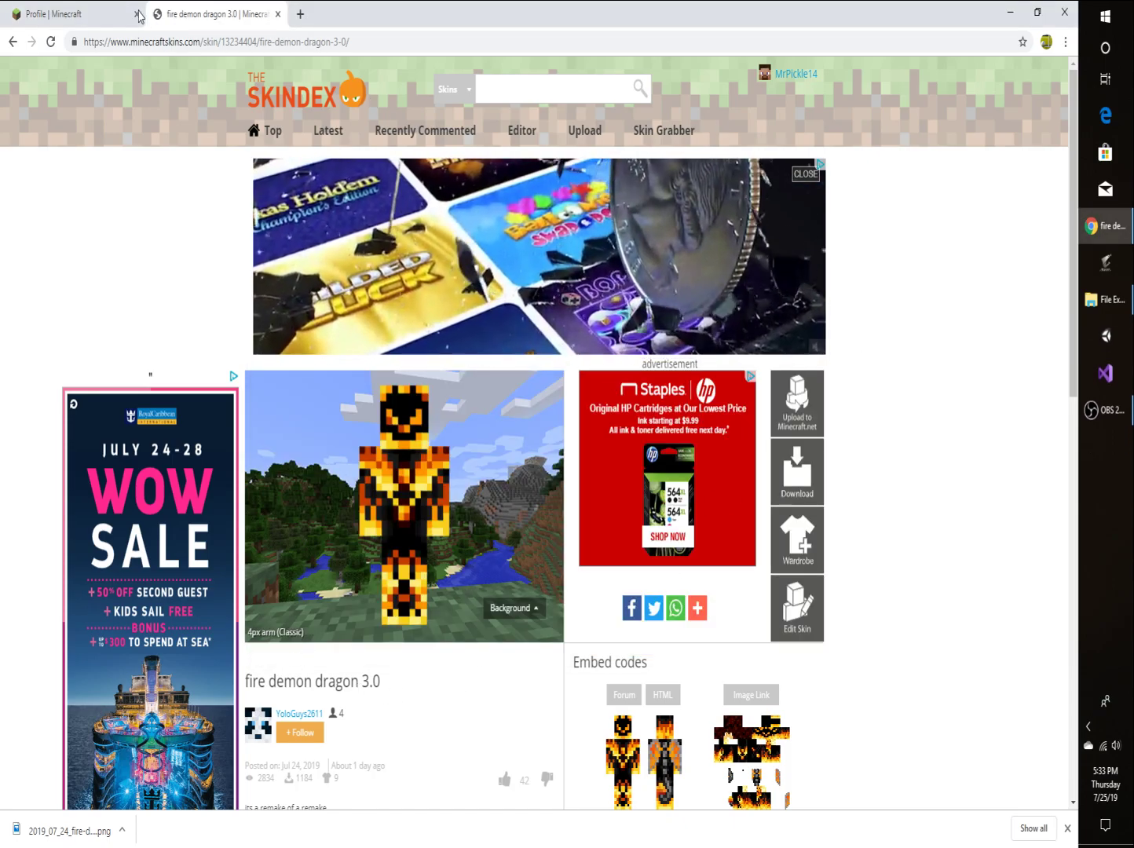
{"action": "left_click", "coordinate": [82, 15]}
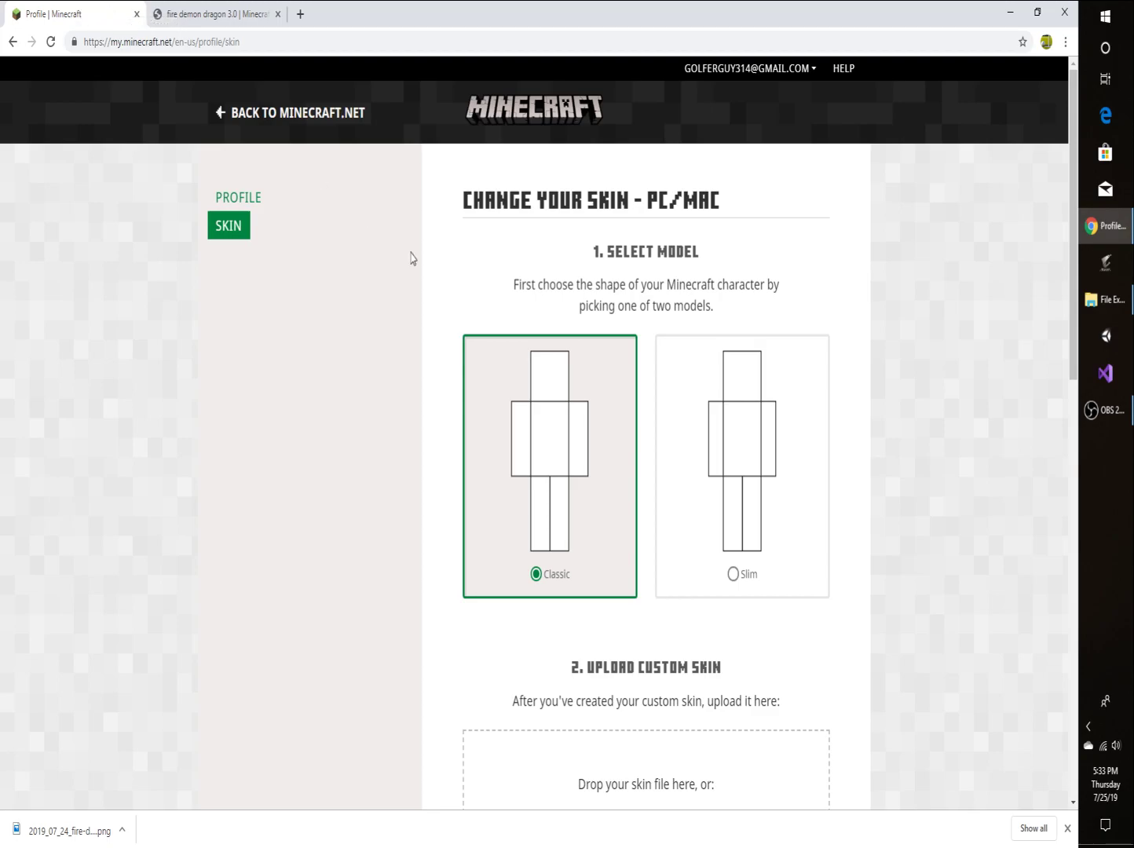
{"action": "scroll", "coordinate": [605, 478], "scroll_direction": "down", "scroll_amount": 5}
{"action": "left_click", "coordinate": [635, 486]}
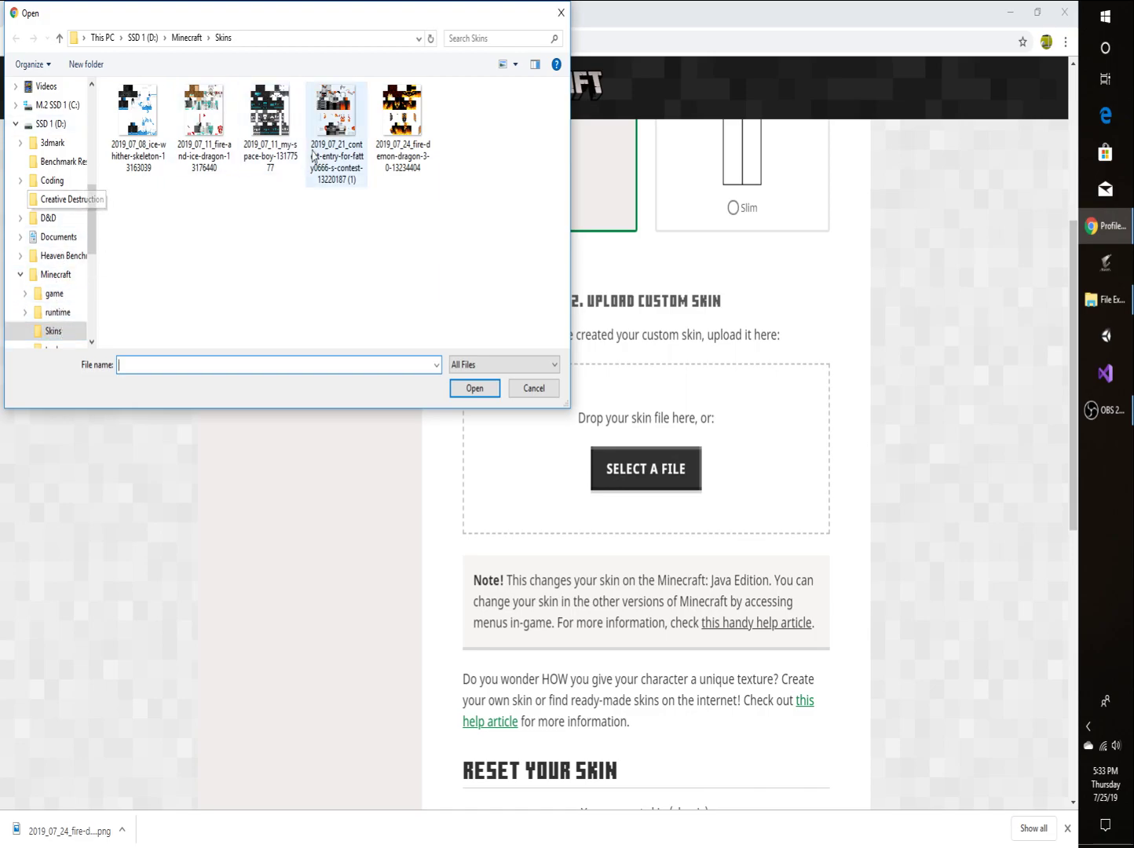
{"action": "left_click", "coordinate": [390, 157]}
{"action": "left_click", "coordinate": [470, 387]}
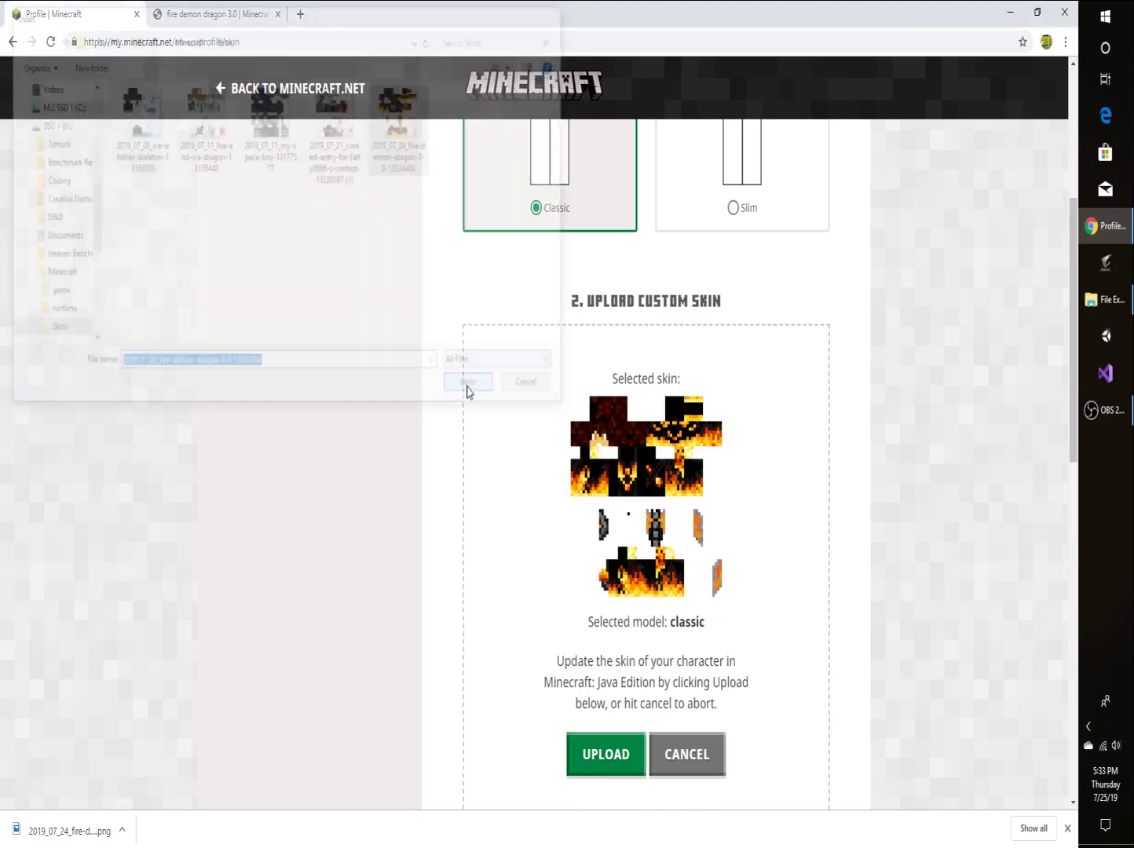
{"action": "left_click", "coordinate": [605, 685]}
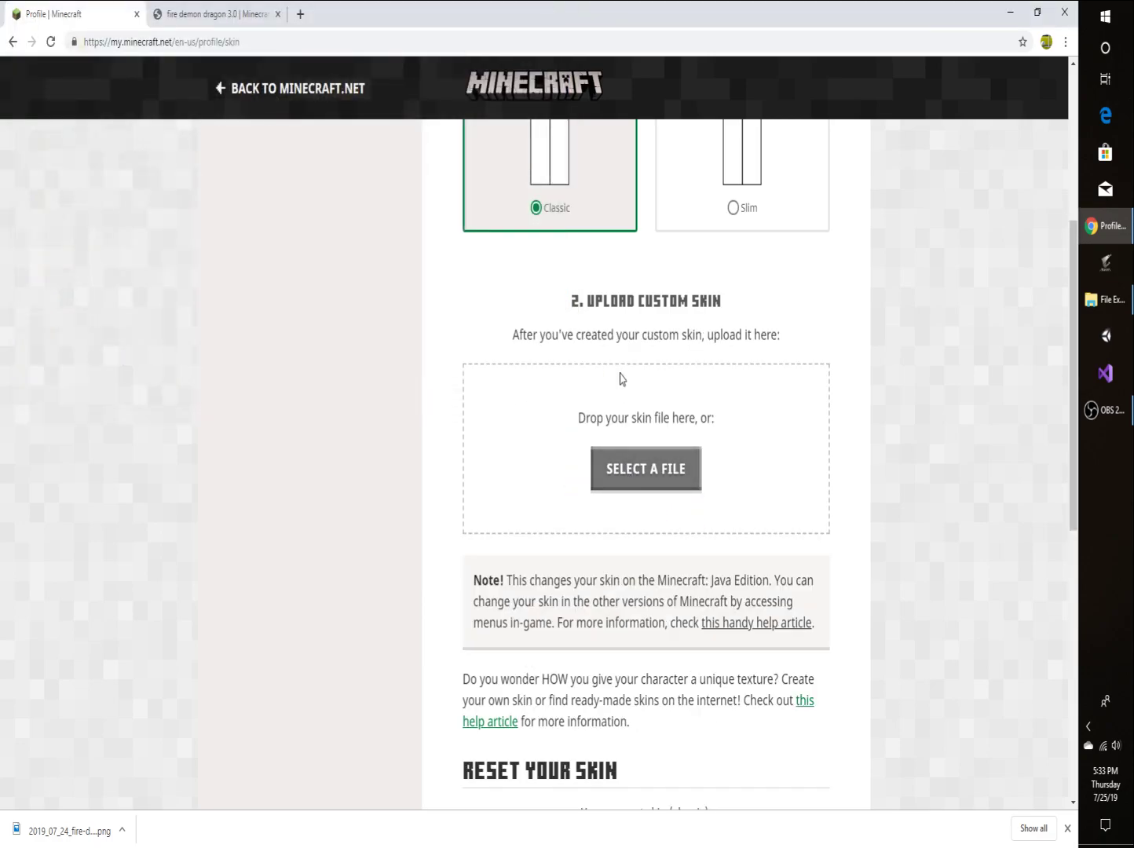
{"action": "scroll", "coordinate": [620, 378], "scroll_direction": "down", "scroll_amount": 6}
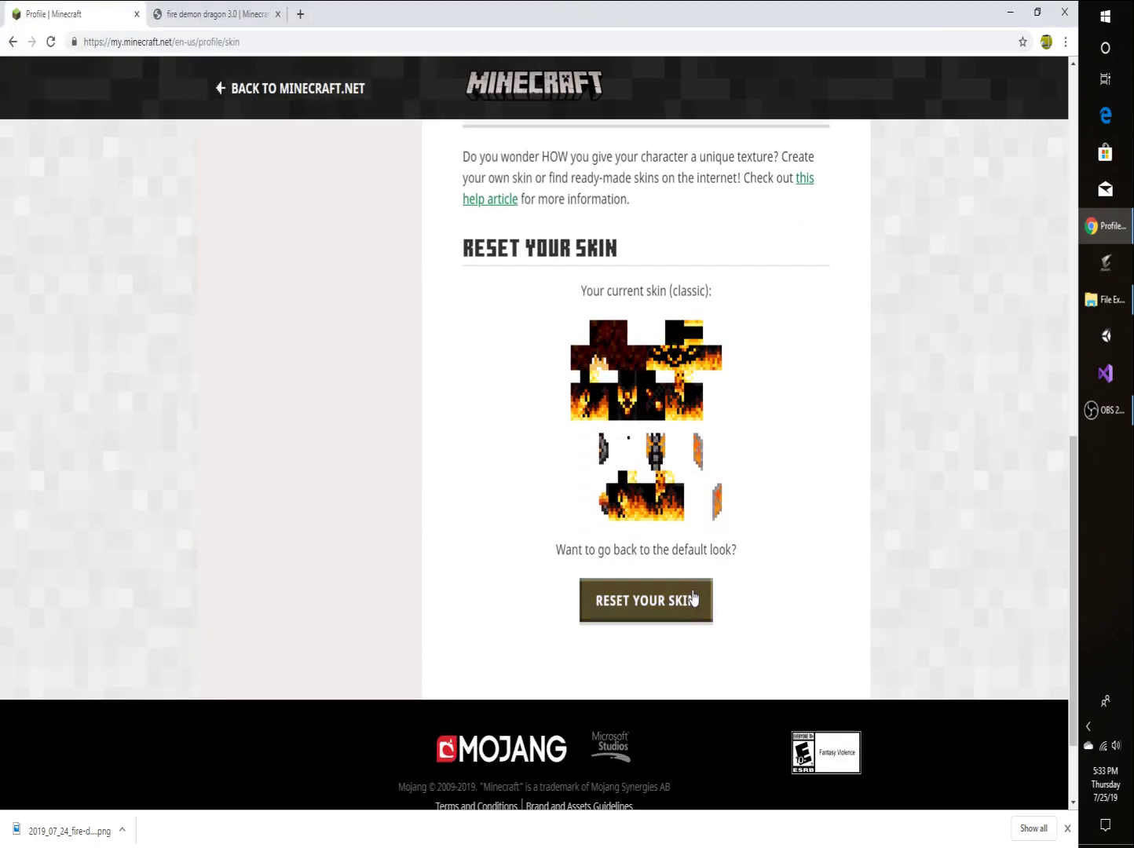
Step: Minimize Chrome, maximize the launched Minecraft 1.14.4 window and open the singleplayer world "How to Change your Skin"
{"action": "left_click", "coordinate": [1012, 13]}
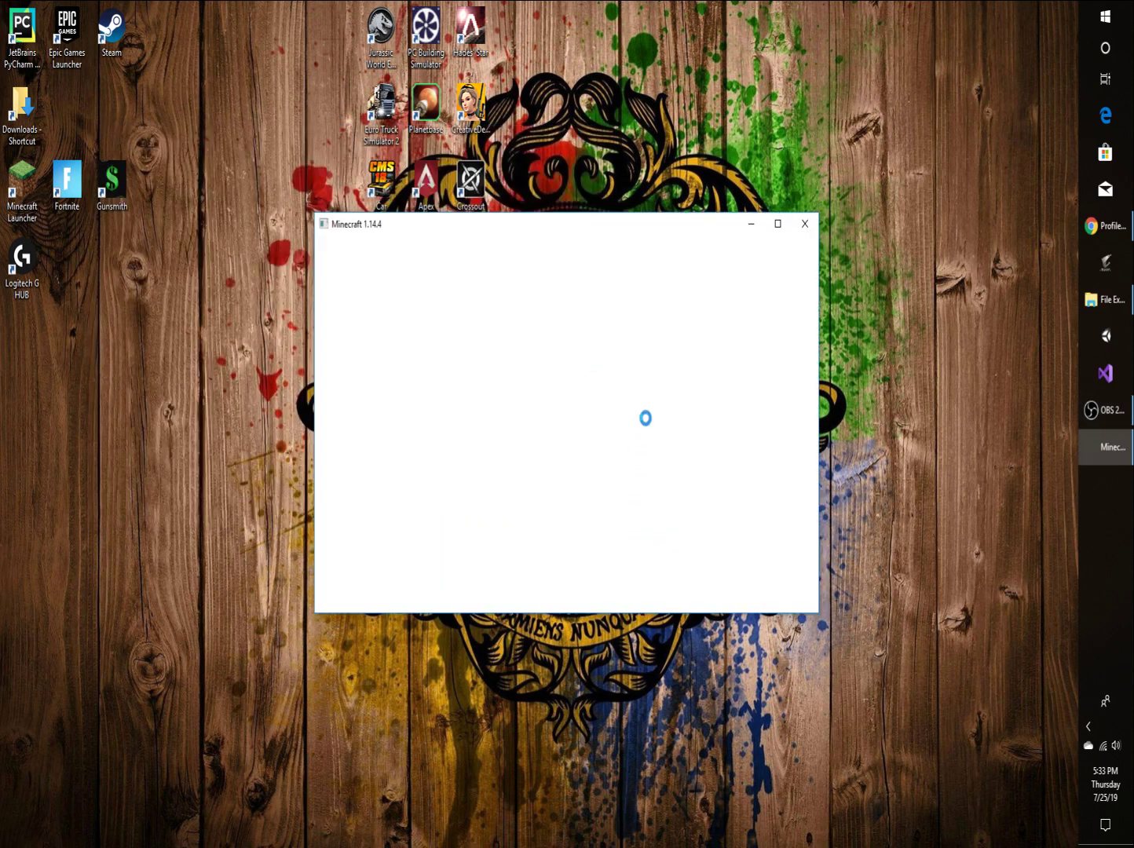
{"action": "left_click", "coordinate": [777, 223]}
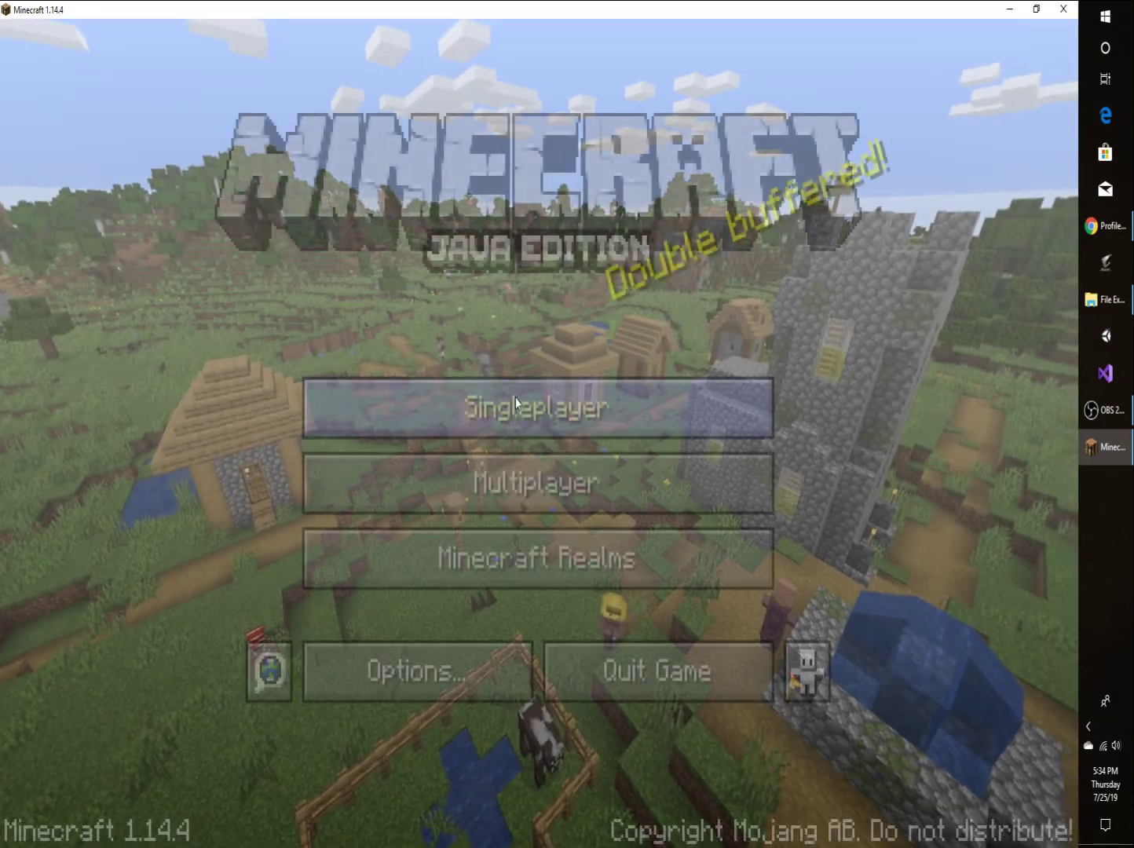
{"action": "left_click", "coordinate": [519, 406]}
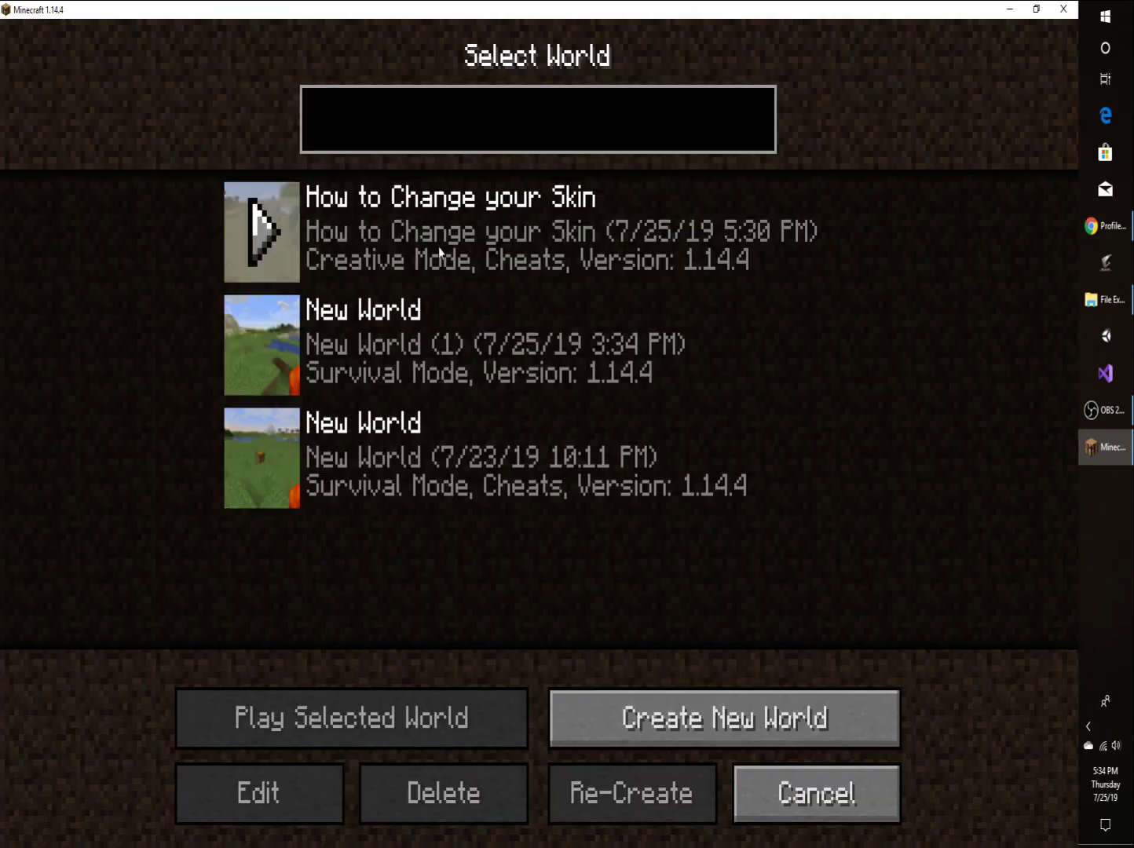
{"action": "left_click", "coordinate": [498, 318]}
{"action": "left_click", "coordinate": [409, 702]}
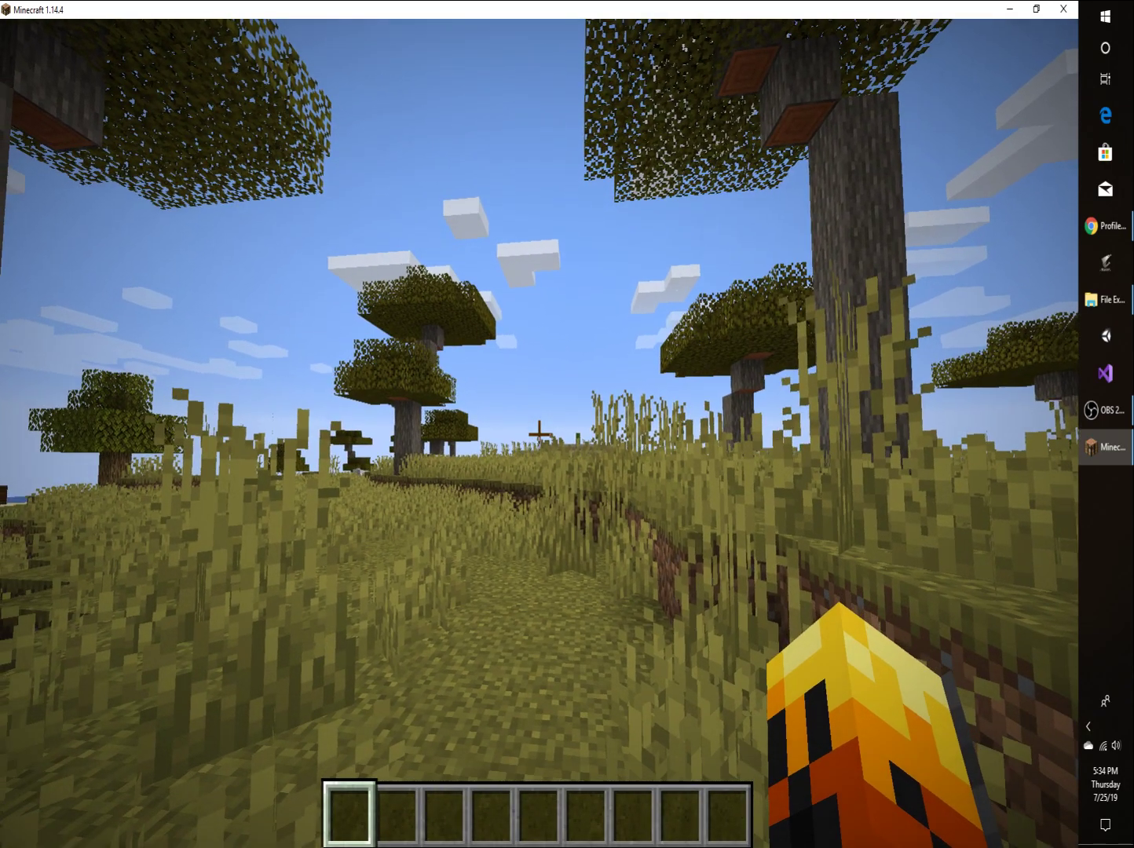
Step: Inspect the character's new skin in third-person view while walking forward through the world
{"action": "key", "text": "F5"}
{"action": "key", "text": "F5"}
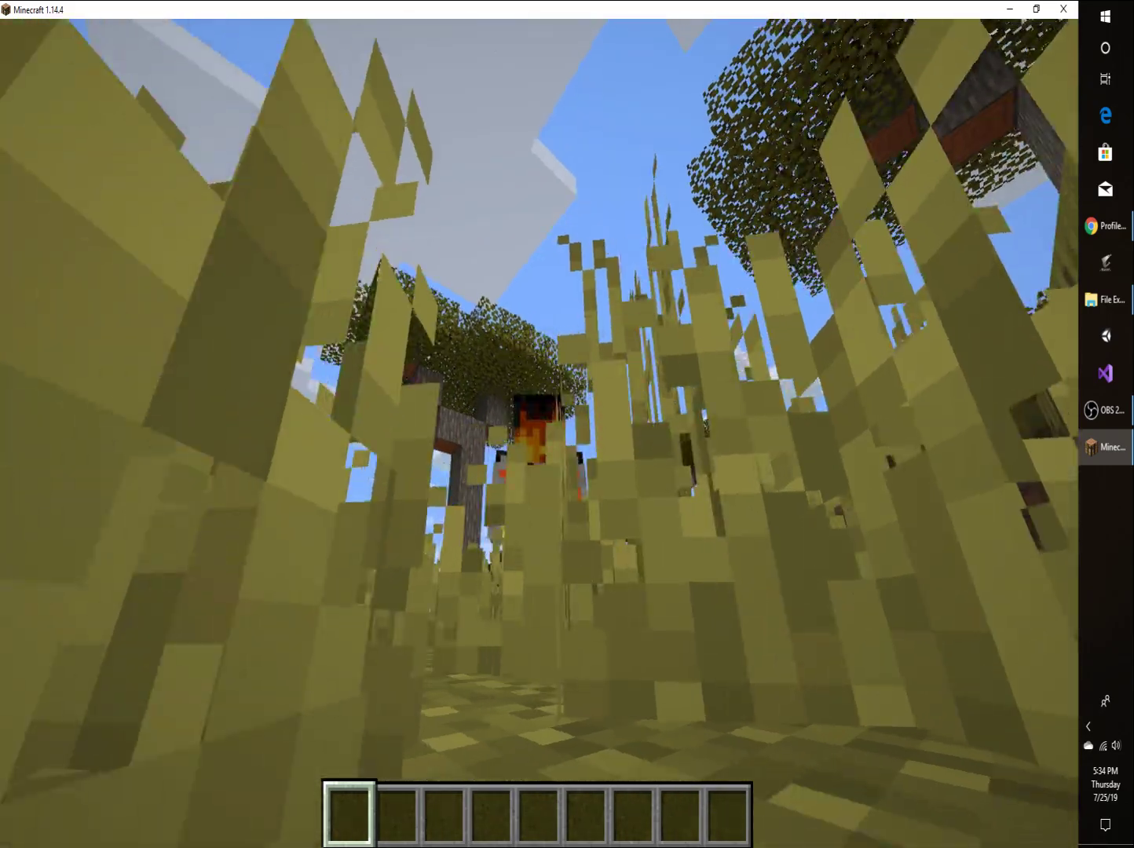
{"action": "key", "text": "F5"}
{"action": "key", "text": "F5"}
{"action": "key", "text": "w"}
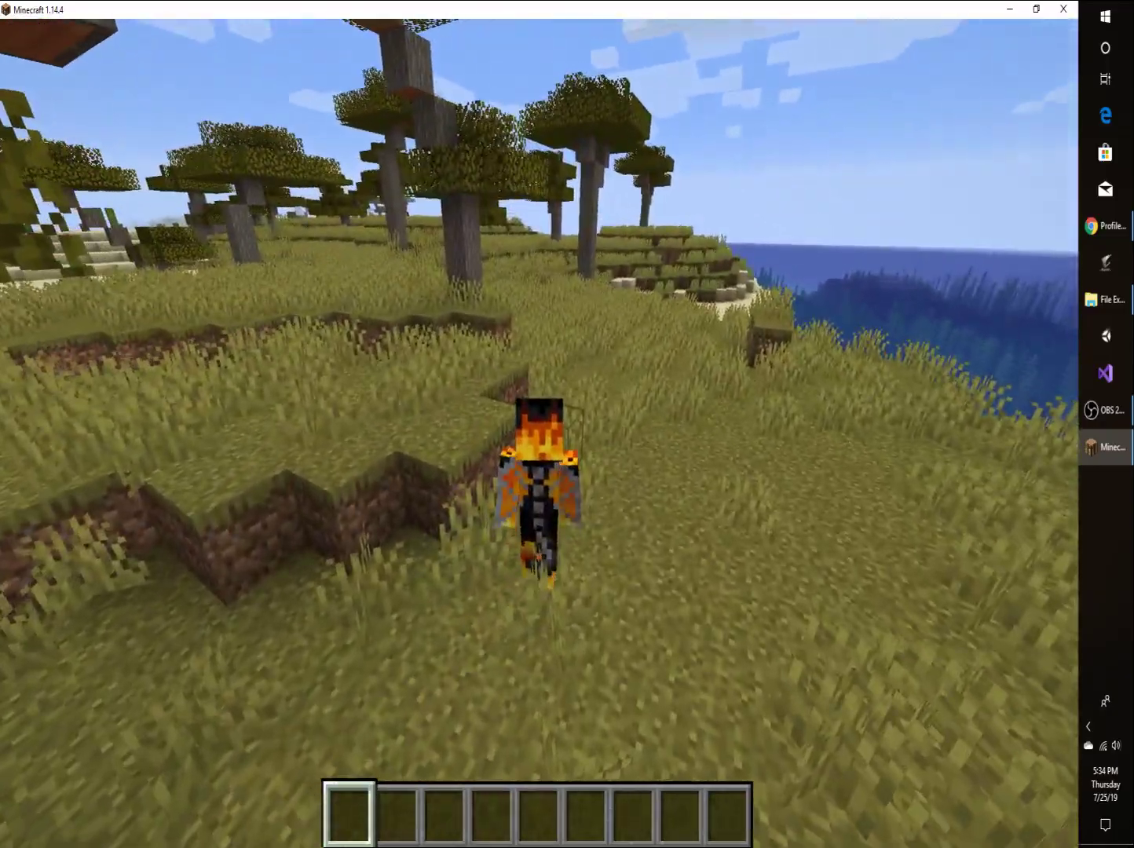
Step: Save and quit the world to the title screen, and minimize the Minecraft window
{"action": "key", "text": "Escape"}
{"action": "left_click", "coordinate": [515, 600]}
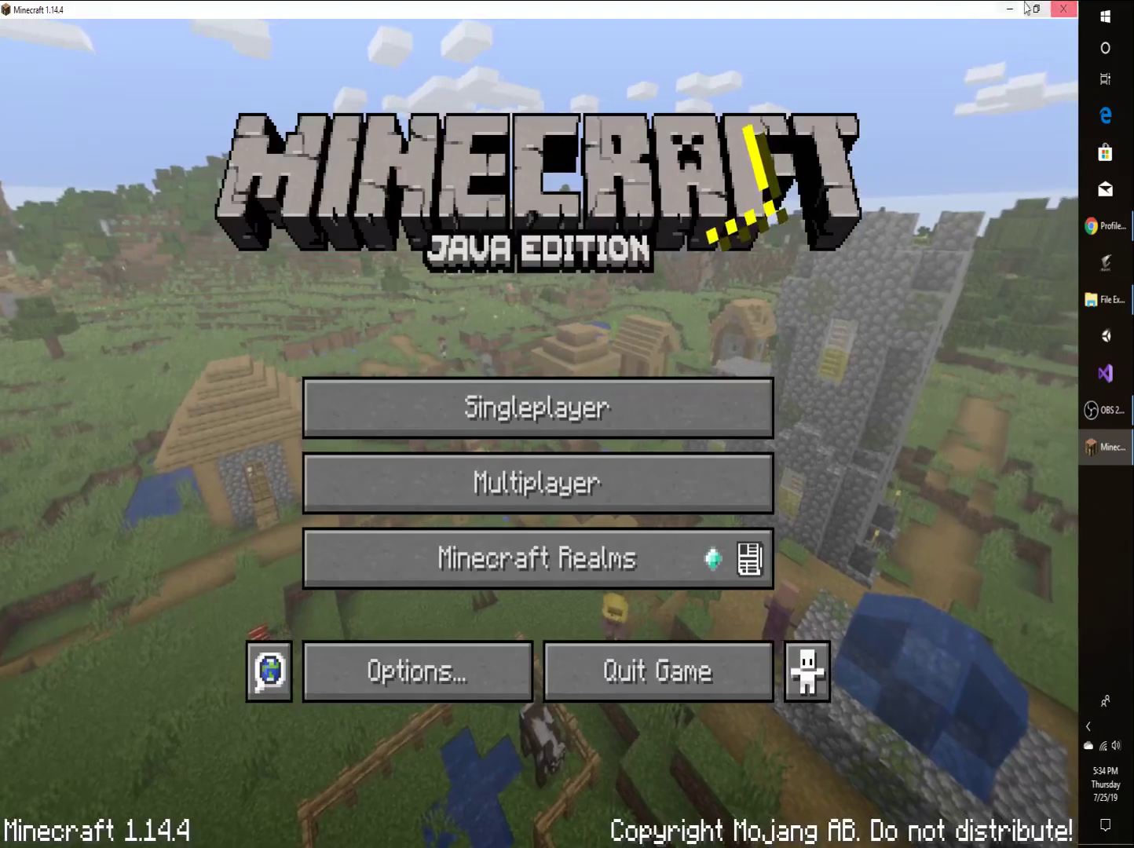
{"action": "left_click", "coordinate": [1009, 9]}
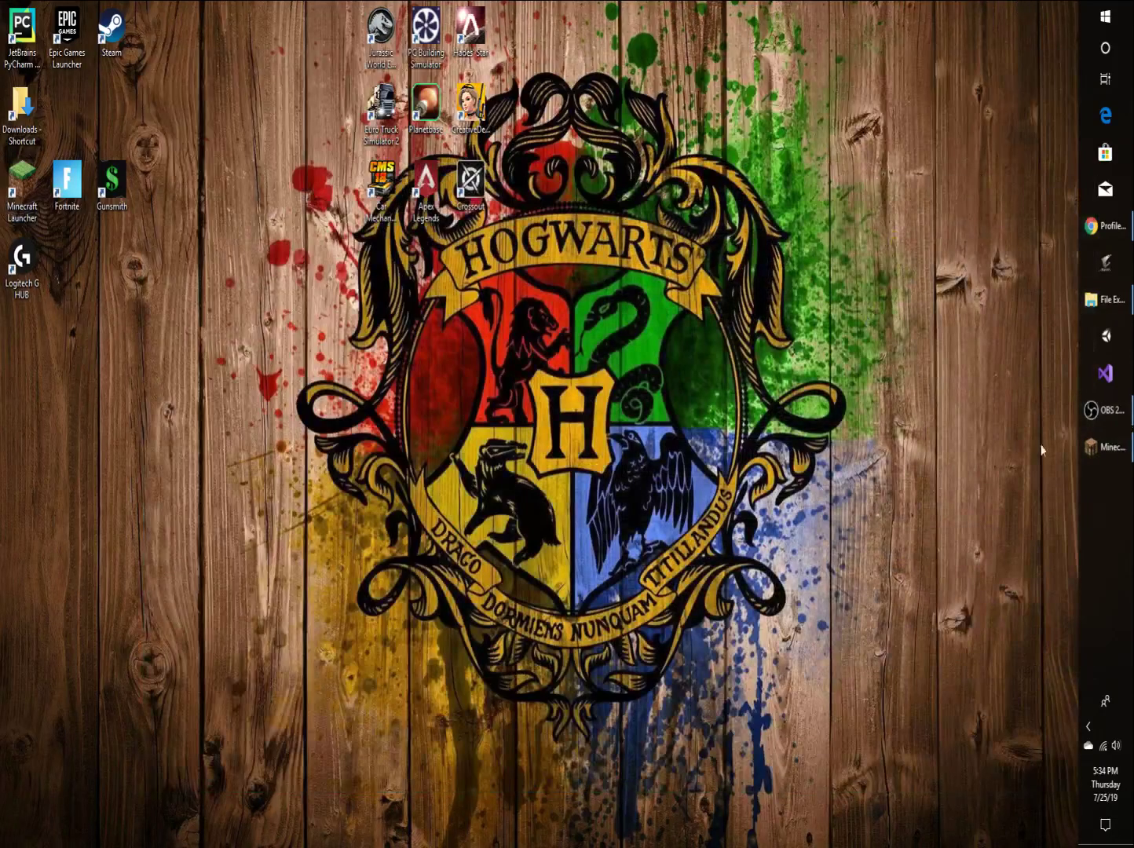
Step: Switch to Chrome and open the fire demon dragon 3.0 skin in The Skindex's skin editor
{"action": "left_click", "coordinate": [1105, 225]}
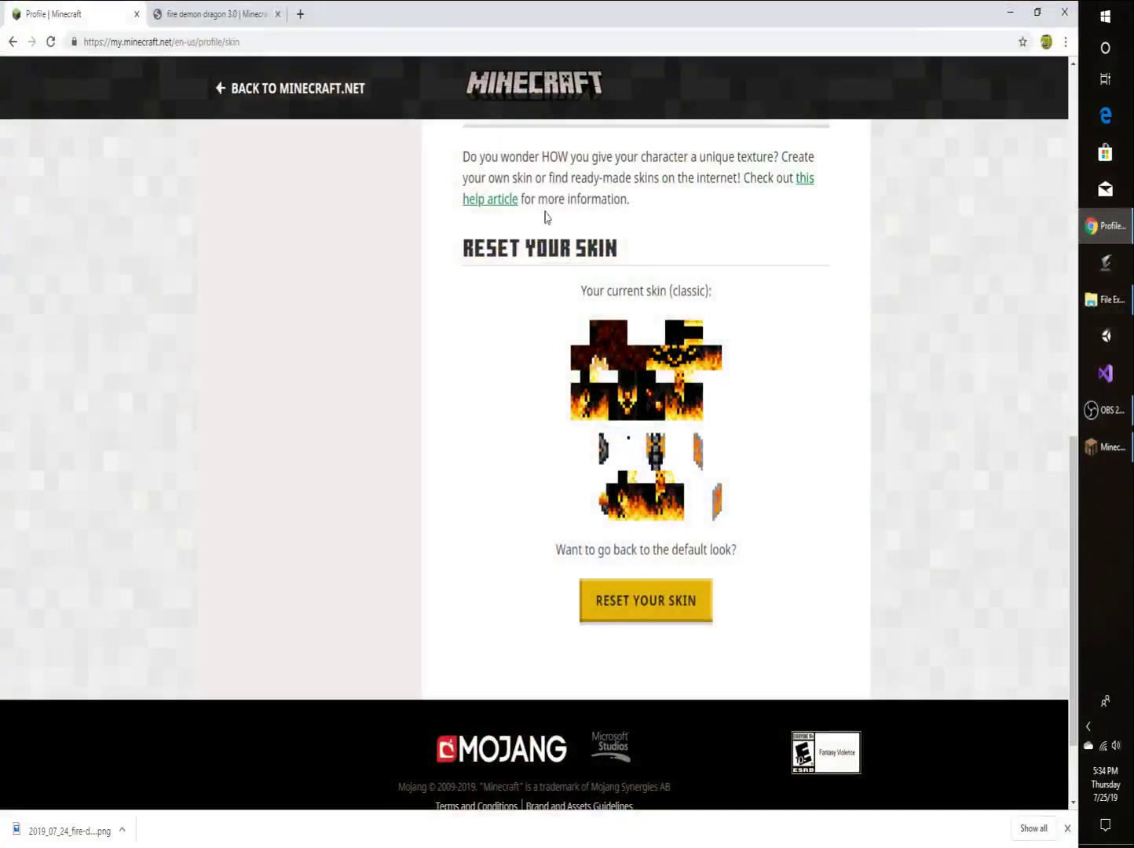
{"action": "left_click", "coordinate": [227, 9]}
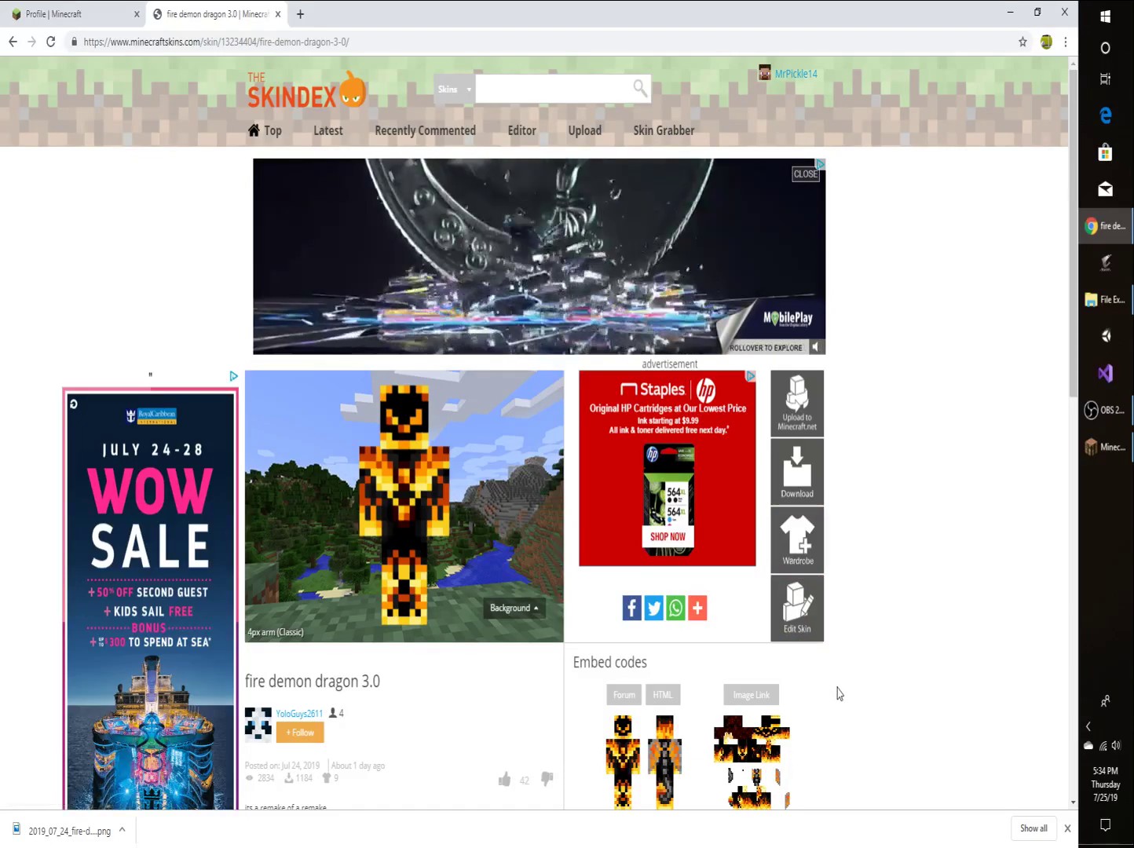
{"action": "left_click", "coordinate": [797, 616]}
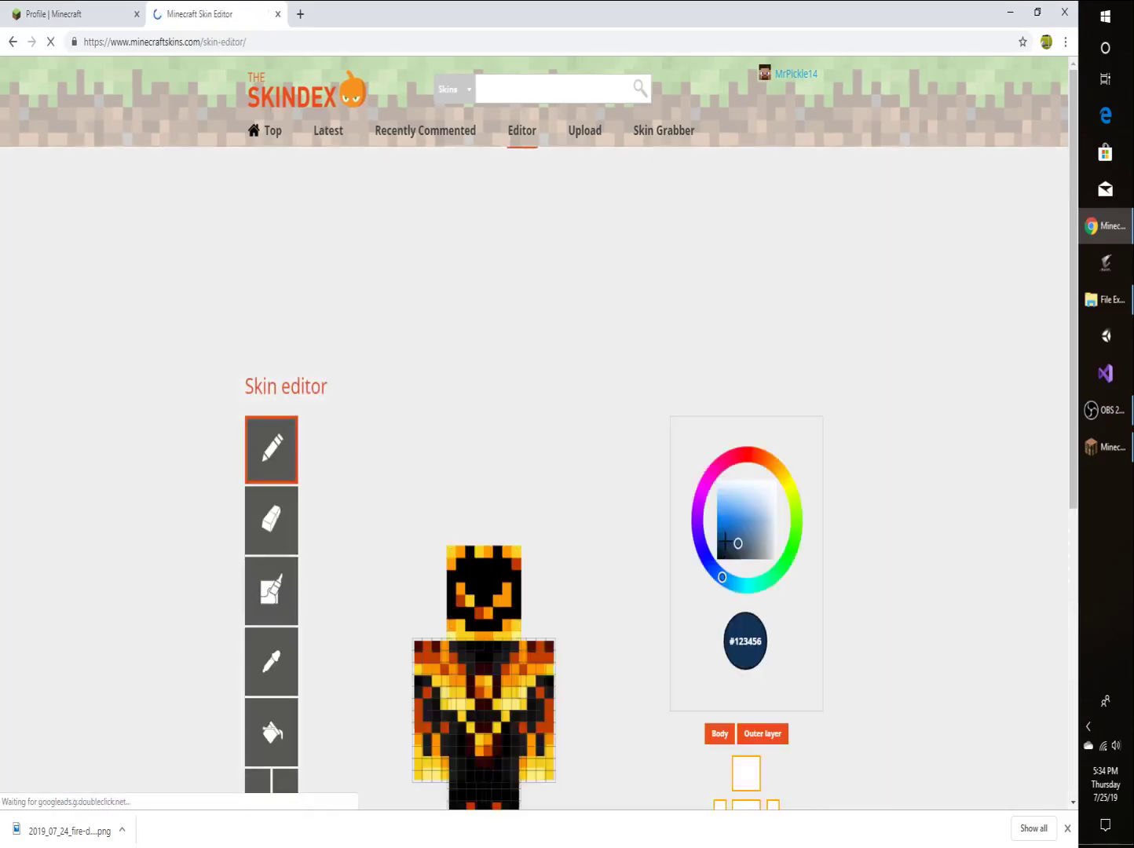
Step: Try painting the skin's head, torso and legs in blue #2a39a2, and view the editor's download and upload options
{"action": "scroll", "coordinate": [817, 461], "scroll_direction": "down", "scroll_amount": 2}
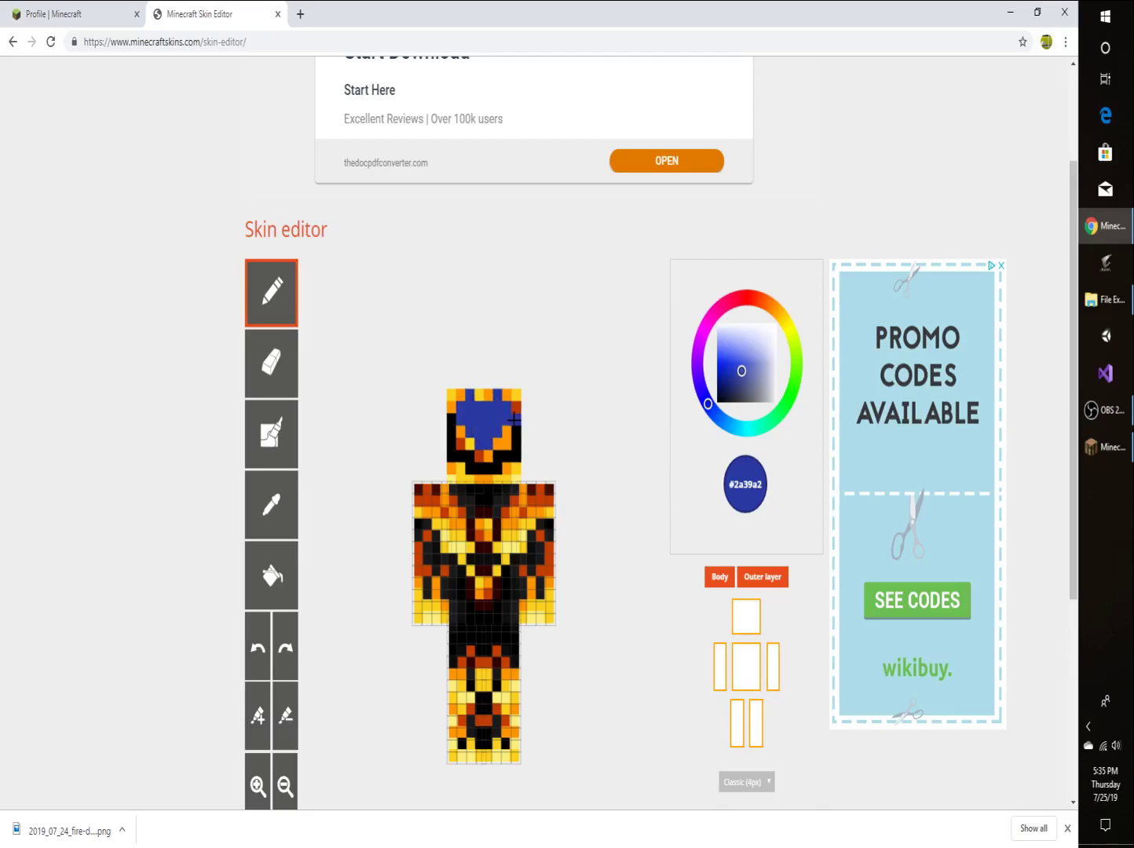
{"action": "scroll", "coordinate": [584, 471], "scroll_direction": "down", "scroll_amount": 4}
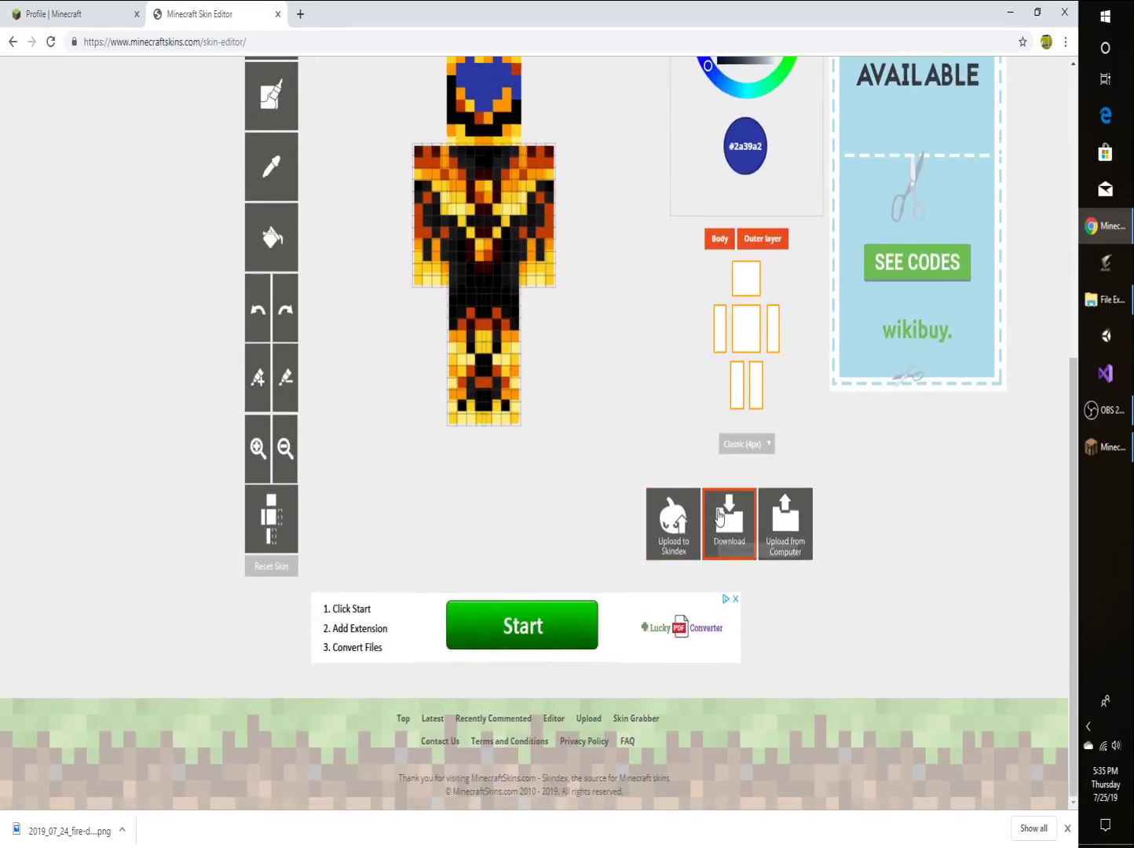
{"action": "scroll", "coordinate": [585, 408], "scroll_direction": "up", "scroll_amount": 1}
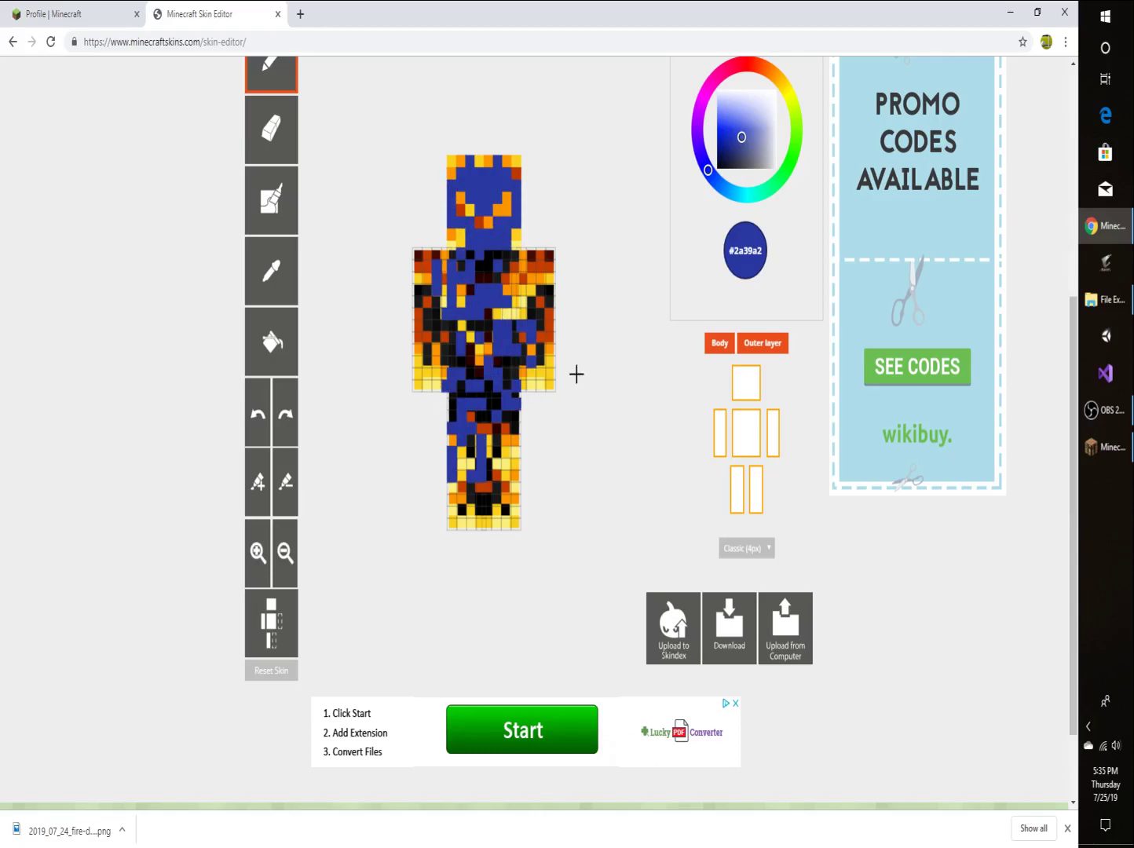
{"action": "scroll", "coordinate": [665, 532], "scroll_direction": "up", "scroll_amount": 3}
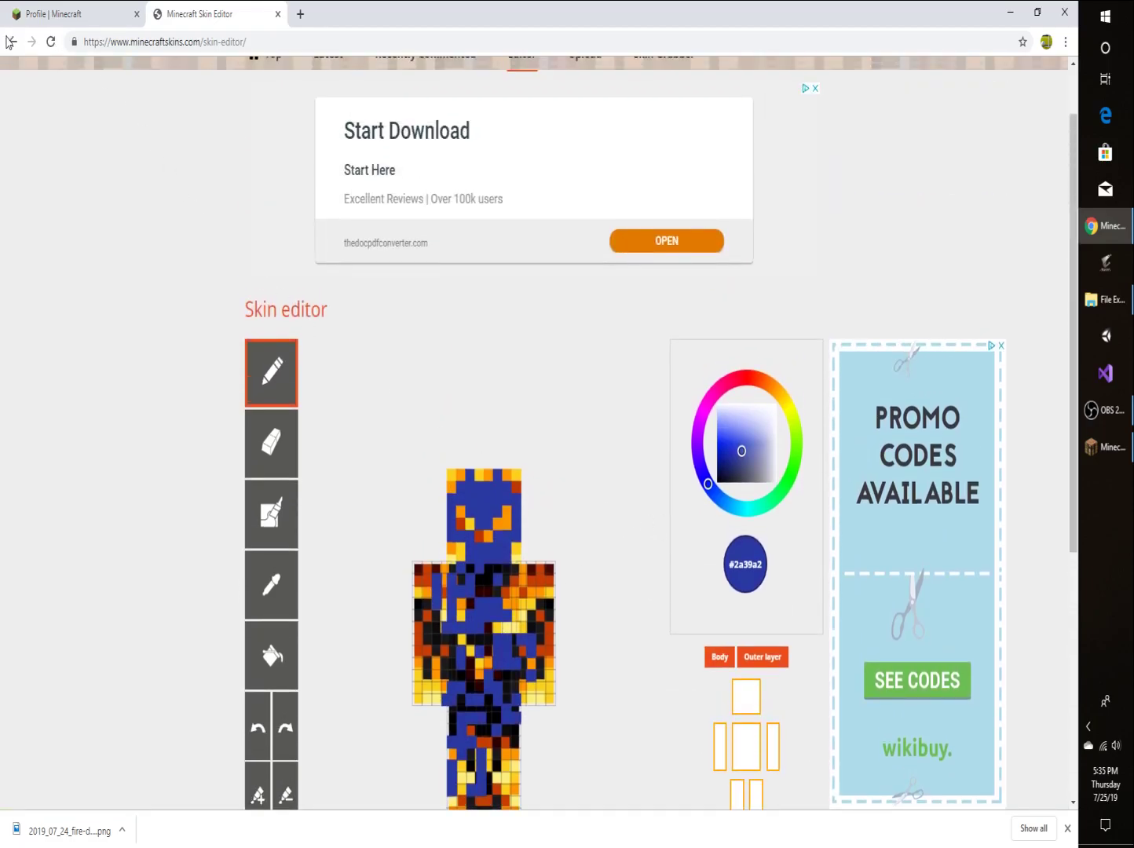
Step: Return from the editor to the fire demon dragon 3.0 skin page, then minimize Chrome and switch to the Minecraft 1.14.4 window
{"action": "left_click", "coordinate": [10, 41]}
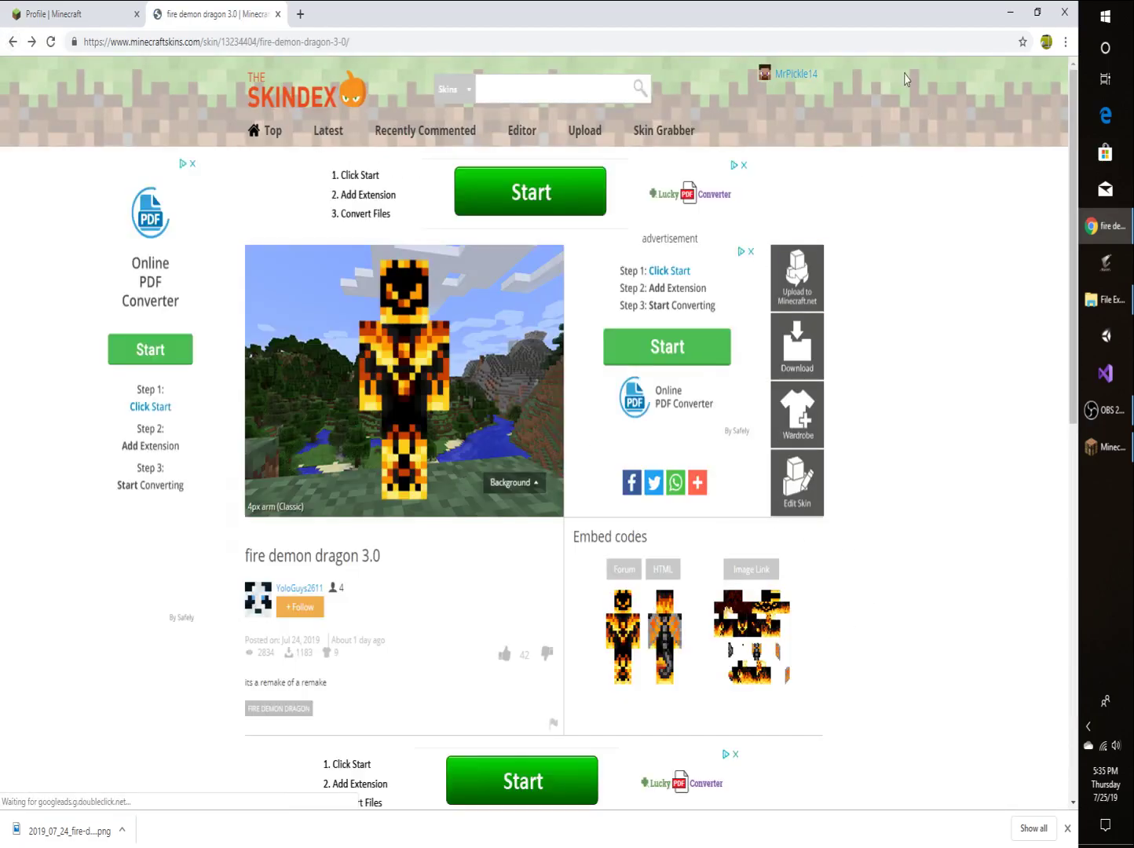
{"action": "left_click", "coordinate": [1010, 11]}
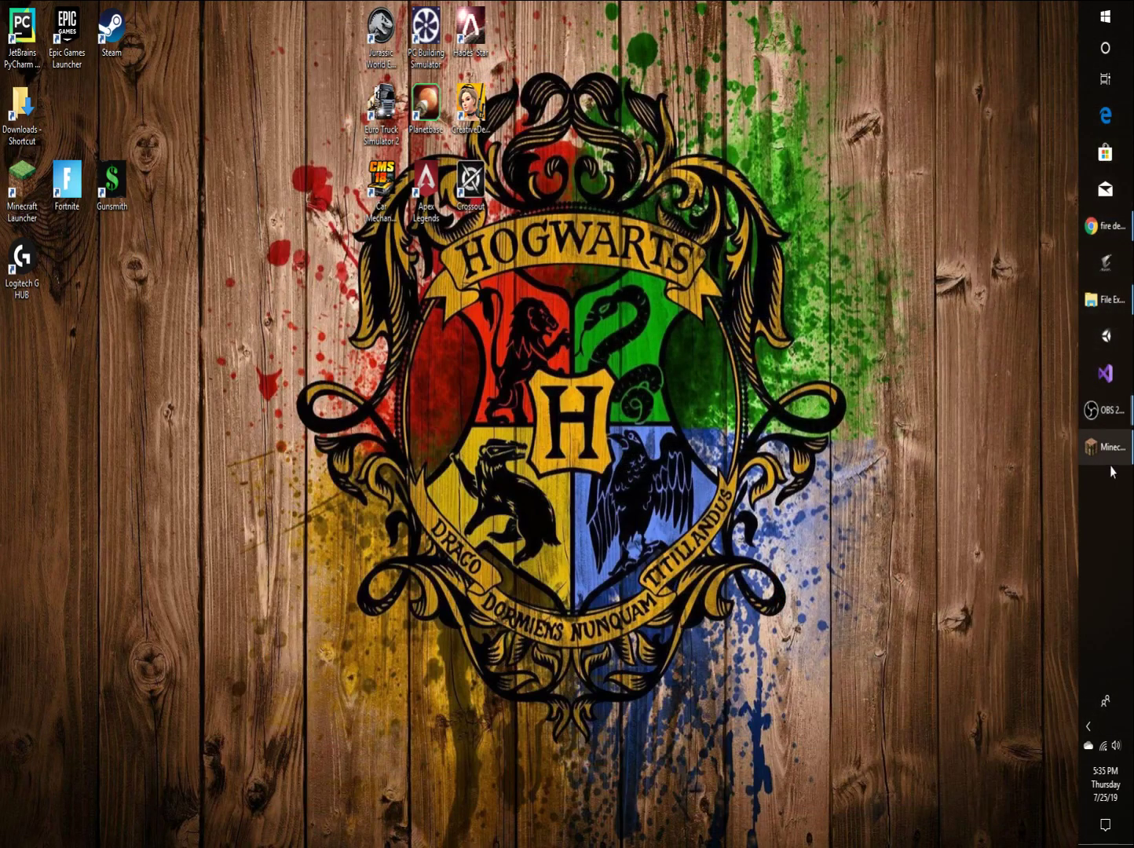
{"action": "left_click", "coordinate": [1108, 451]}
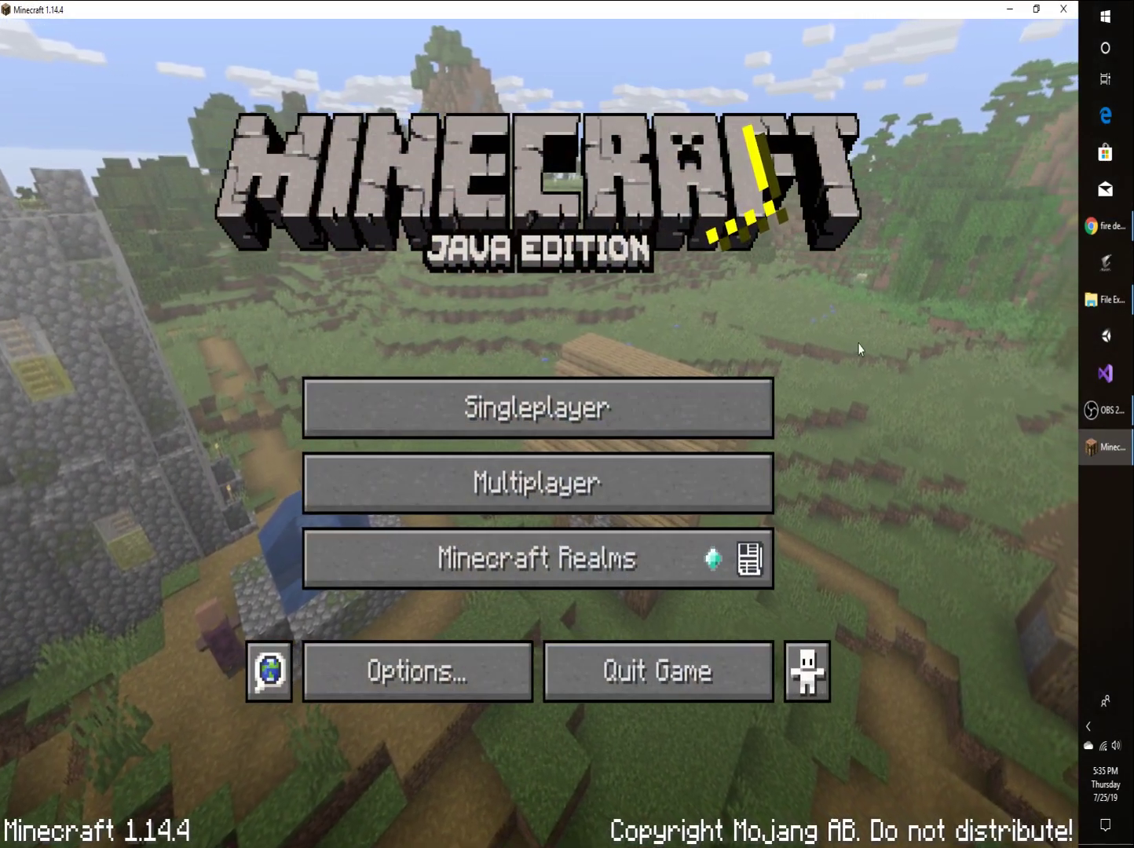